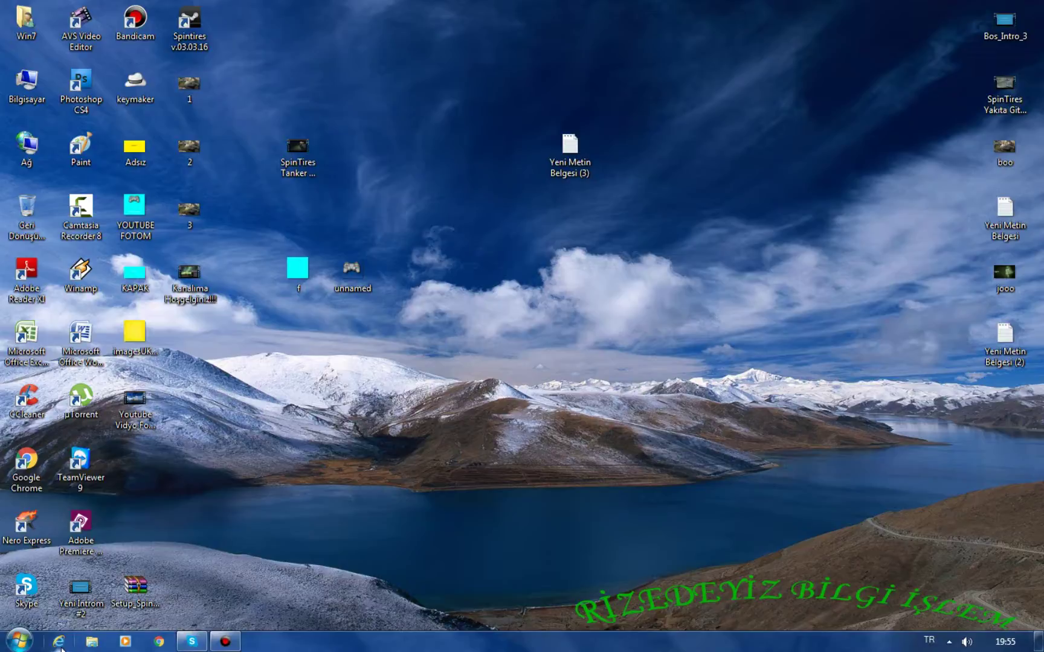
In Internet Explorer, search Google for 'pixlr', open Pixlr.com and scroll to the Editor and Express cards.
{"action": "left_click", "coordinate": [59, 642]}
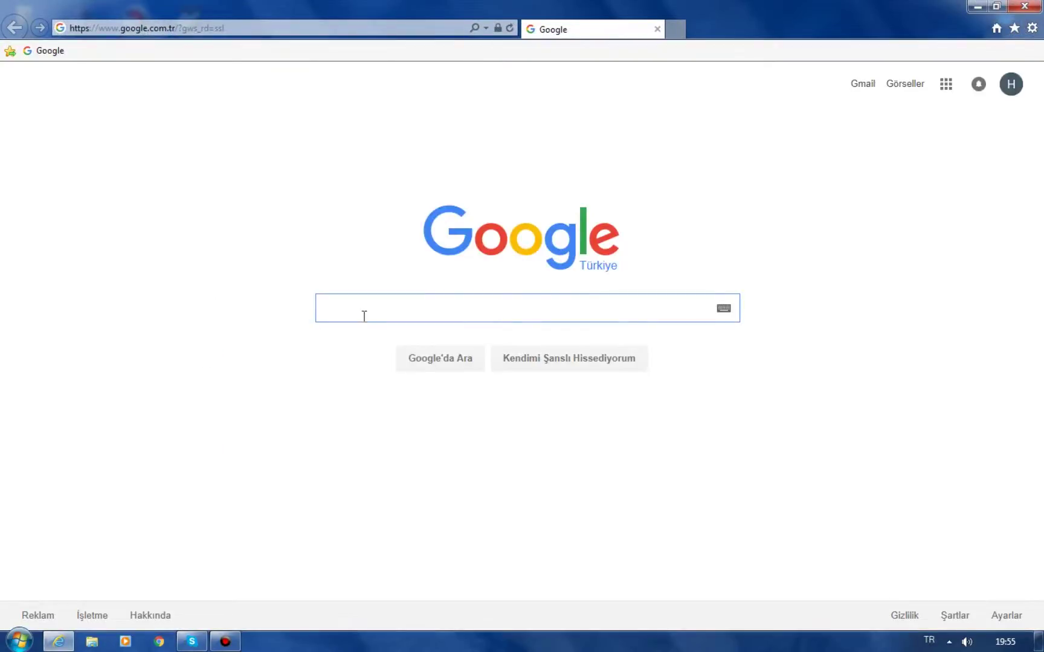
{"action": "type", "text": "pi"}
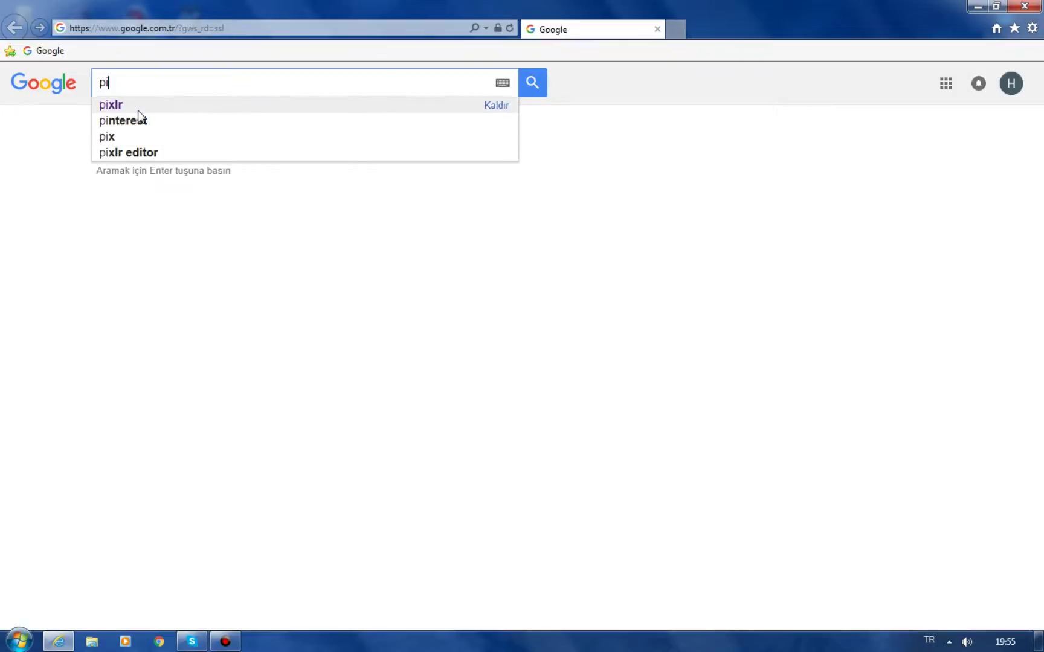
{"action": "left_click", "coordinate": [137, 108]}
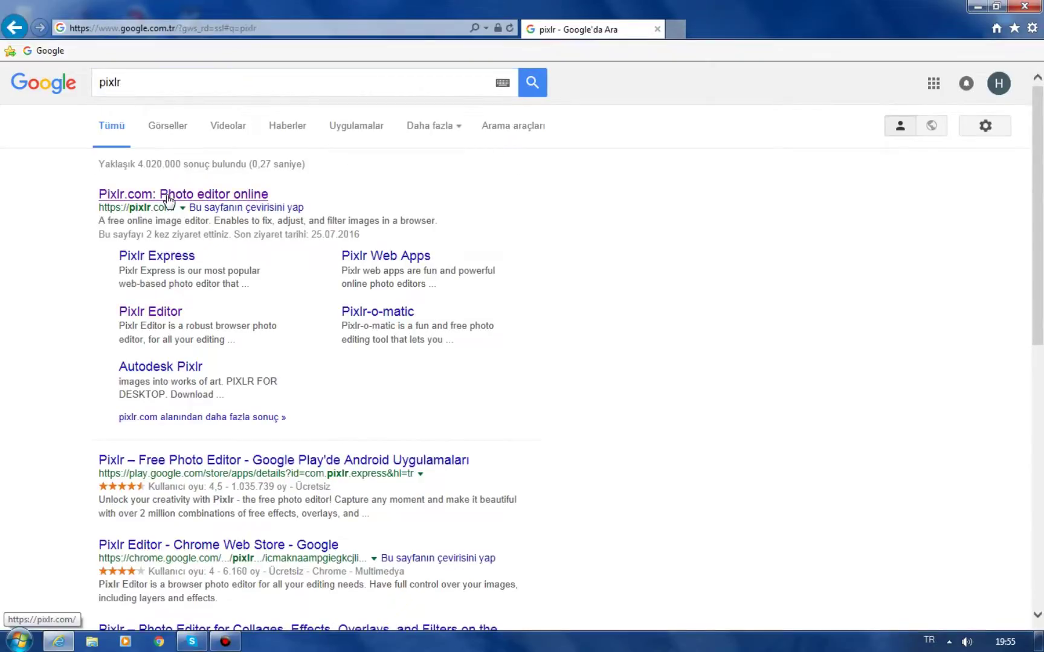
{"action": "left_click", "coordinate": [169, 201]}
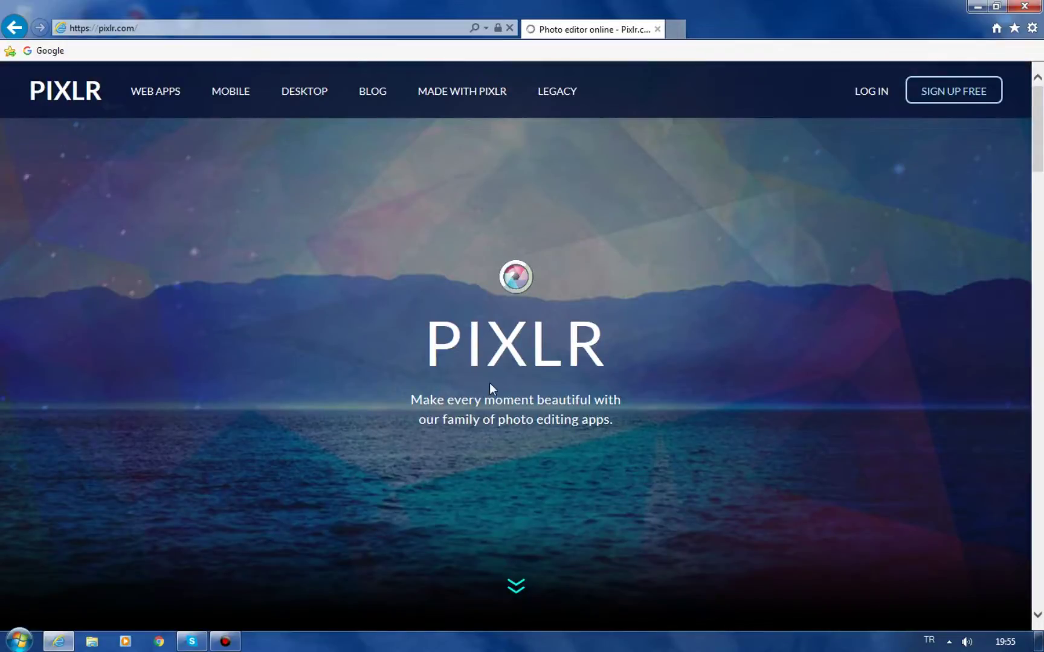
{"action": "scroll", "coordinate": [489, 382], "scroll_direction": "down", "scroll_amount": 3}
{"action": "left_click_drag", "start_coordinate": [1040, 195], "coordinate": [1040, 282]}
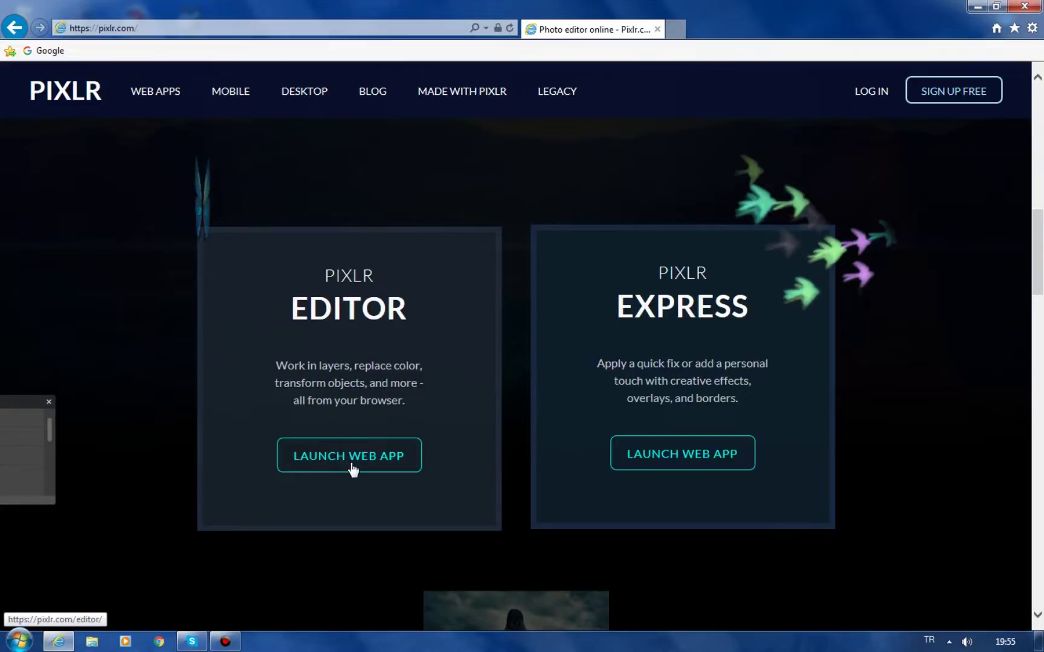
Launch the Pixlr Editor web app and create a new image with width 500, giving 500 × 500 px.
{"action": "left_click", "coordinate": [354, 299]}
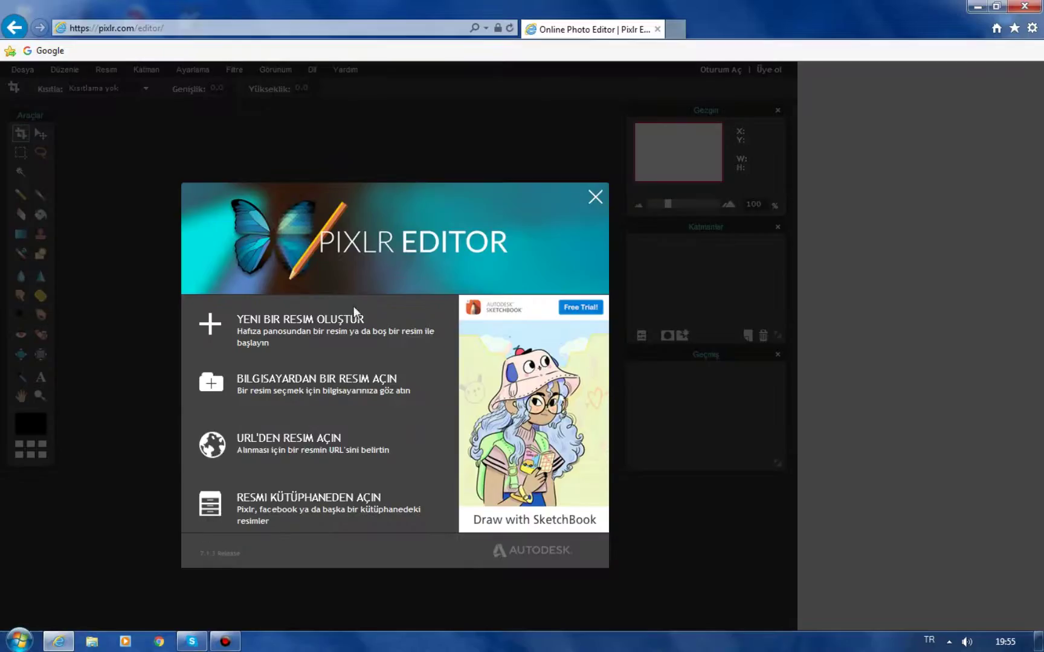
{"action": "left_click", "coordinate": [304, 334]}
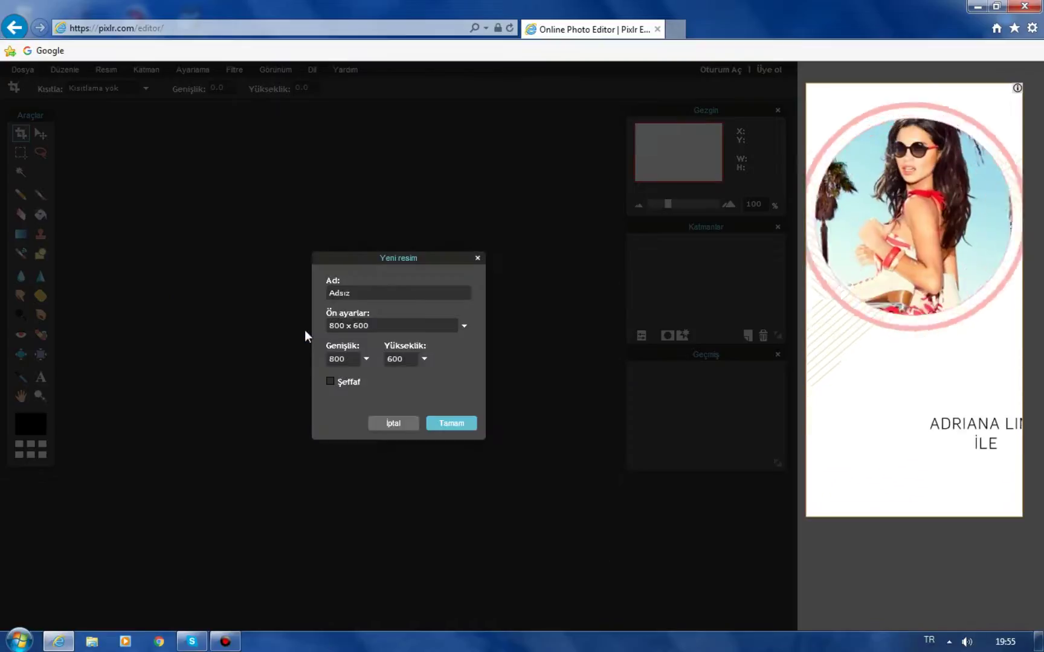
{"action": "left_click", "coordinate": [339, 359]}
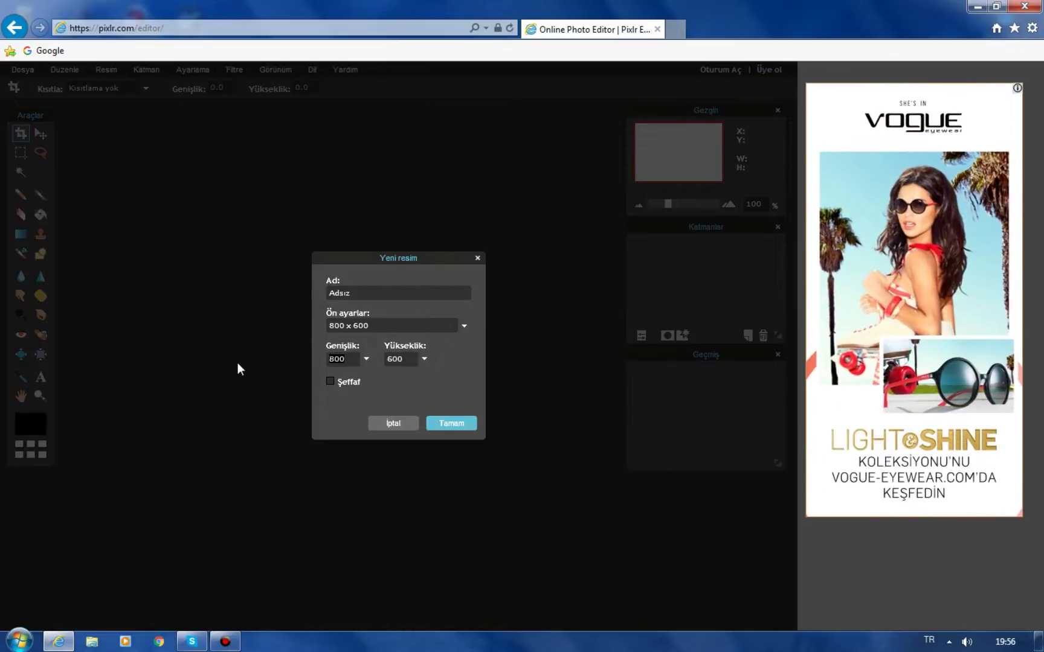
{"action": "type", "text": "500"}
{"action": "left_click", "coordinate": [449, 422]}
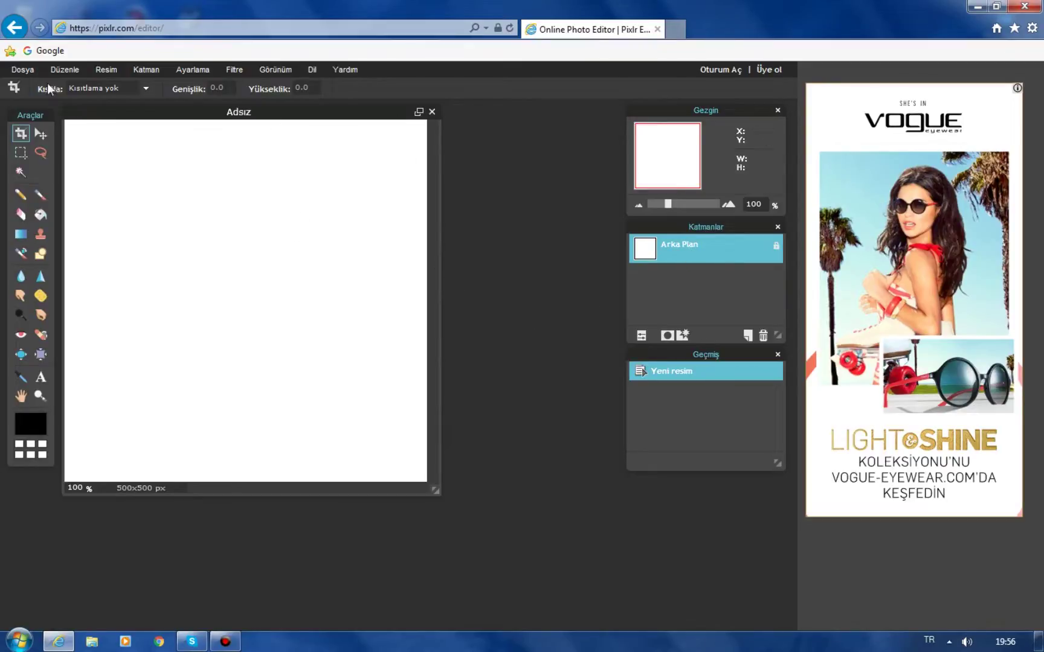
Open the cyan image file f with Dosya > Resim aç.
{"action": "left_click", "coordinate": [32, 74]}
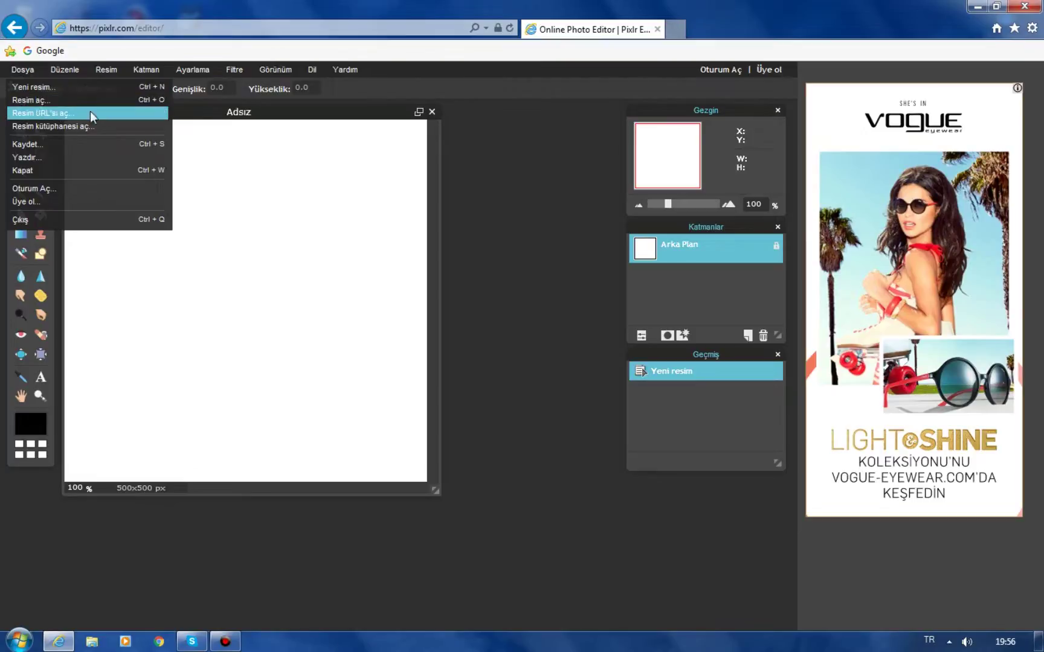
{"action": "left_click", "coordinate": [35, 104]}
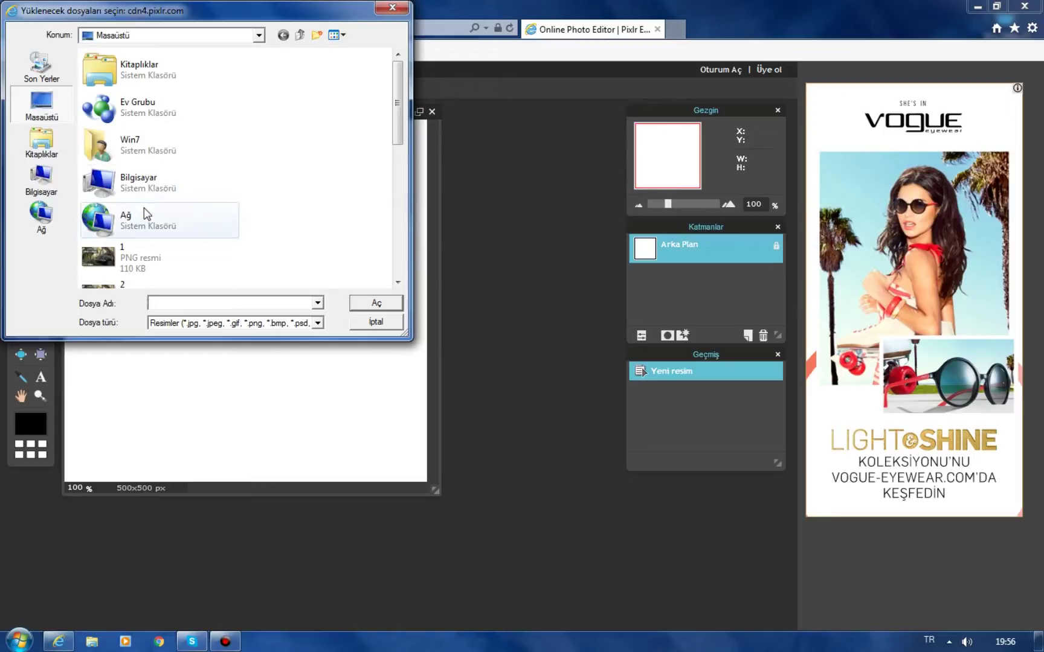
{"action": "scroll", "coordinate": [145, 212], "scroll_direction": "up", "scroll_amount": 5}
{"action": "scroll", "coordinate": [137, 223], "scroll_direction": "down", "scroll_amount": 8}
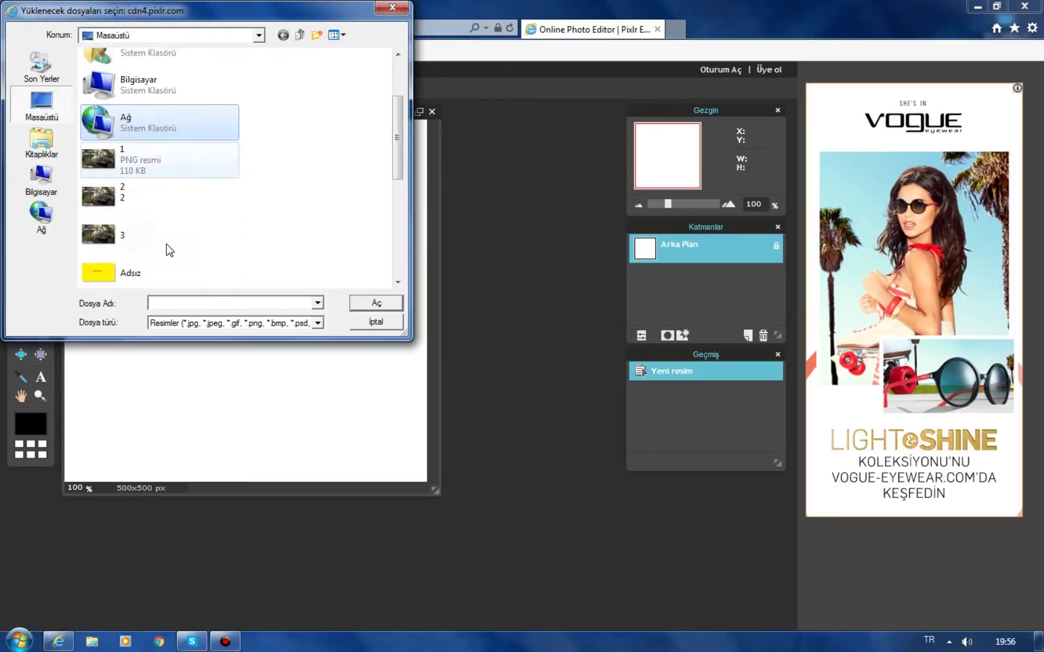
{"action": "left_click", "coordinate": [127, 158]}
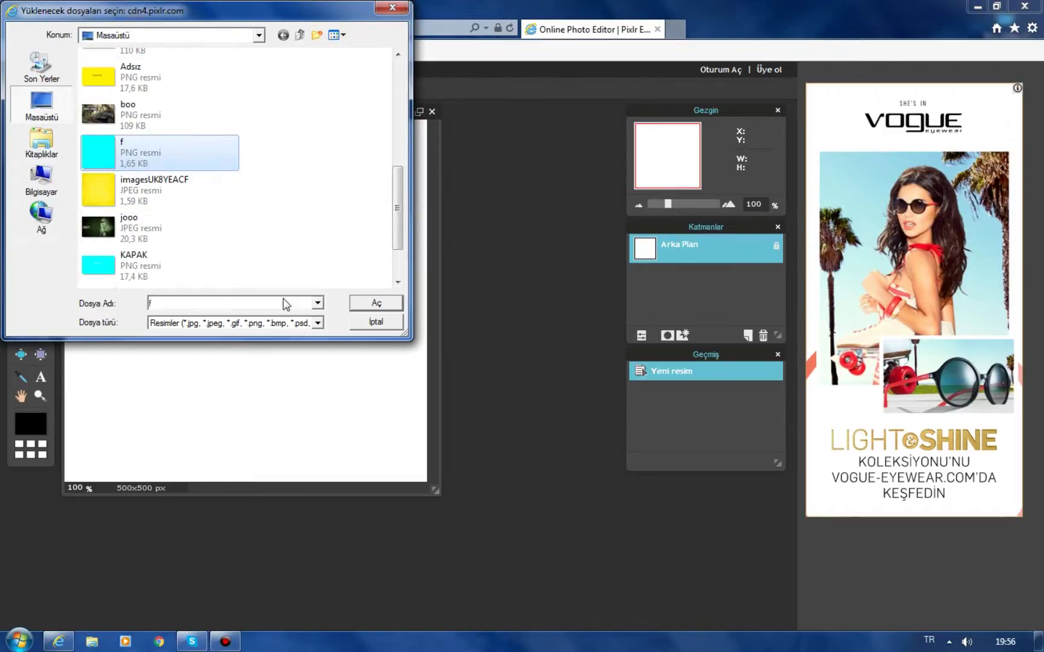
{"action": "left_click", "coordinate": [376, 305]}
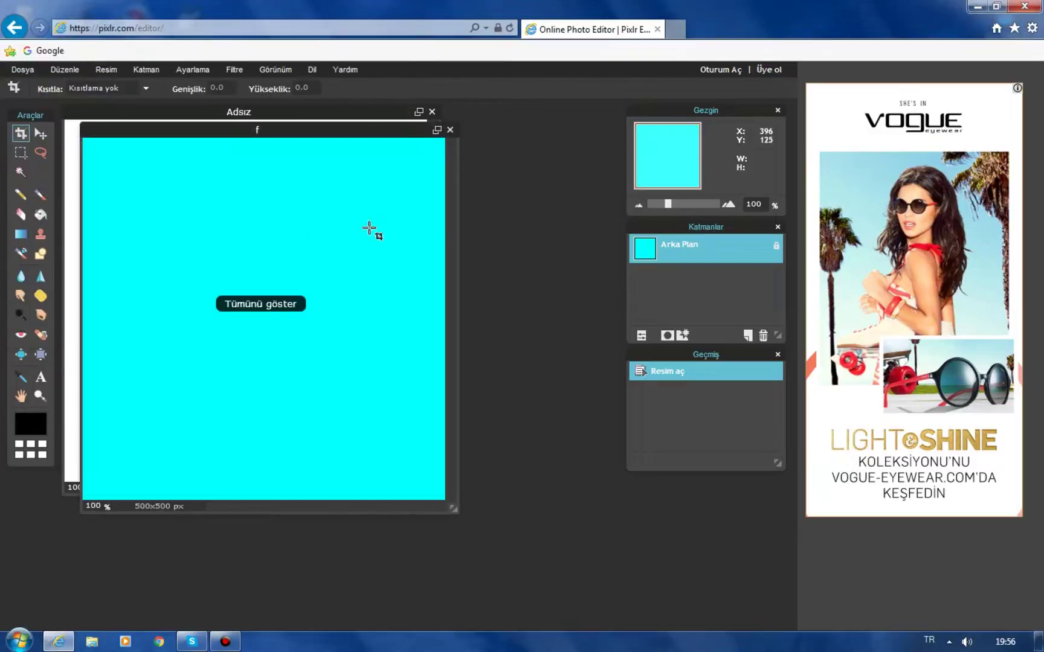
Drag f's Arka Plan layer onto the Adsız canvas as 'Arka Plan kopyala', then close f.
{"action": "left_click_drag", "start_coordinate": [369, 136], "coordinate": [400, 332]}
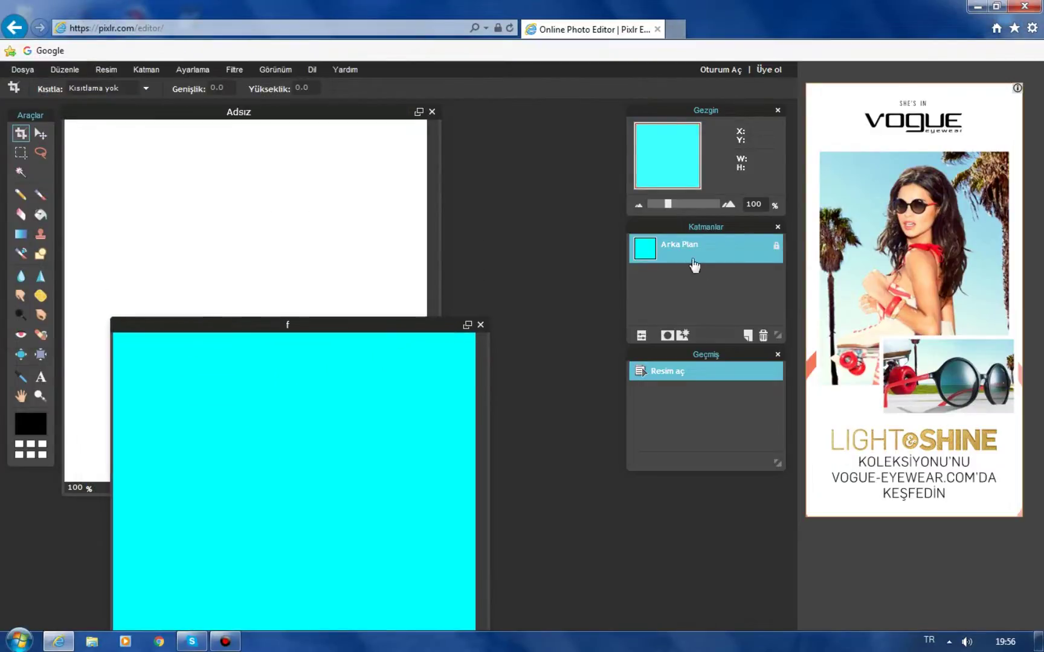
{"action": "left_click_drag", "start_coordinate": [689, 257], "coordinate": [330, 205]}
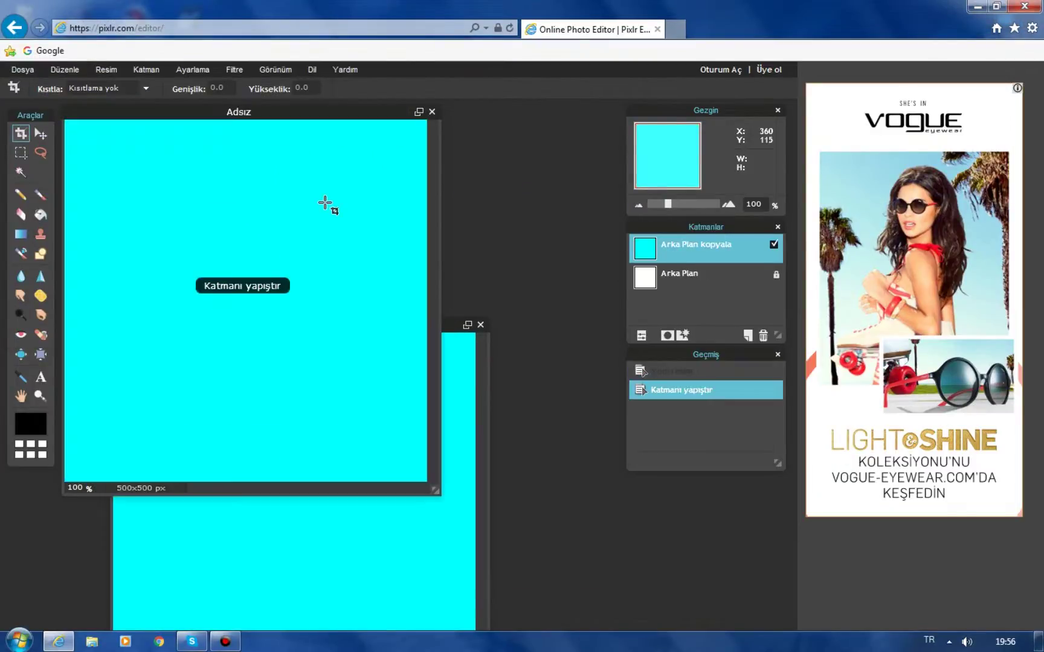
{"action": "left_click_drag", "start_coordinate": [449, 333], "coordinate": [511, 381]}
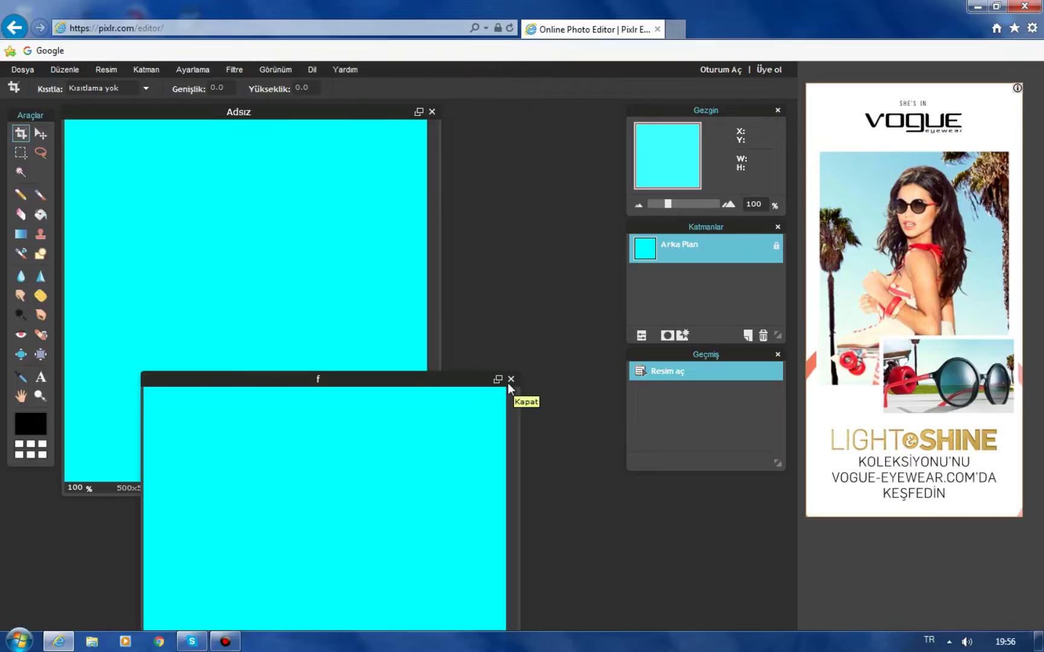
{"action": "left_click", "coordinate": [512, 379]}
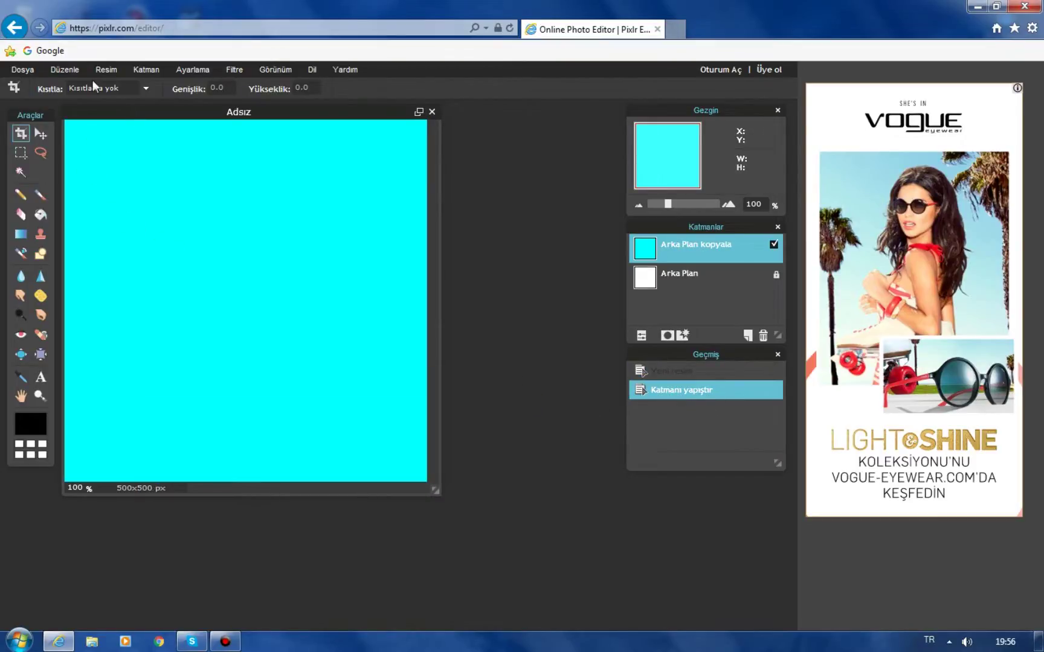
Add the 'unnamed' controller picture as layer Katman 2 using Katman > Resmi katman olarak aç.
{"action": "left_click", "coordinate": [135, 70]}
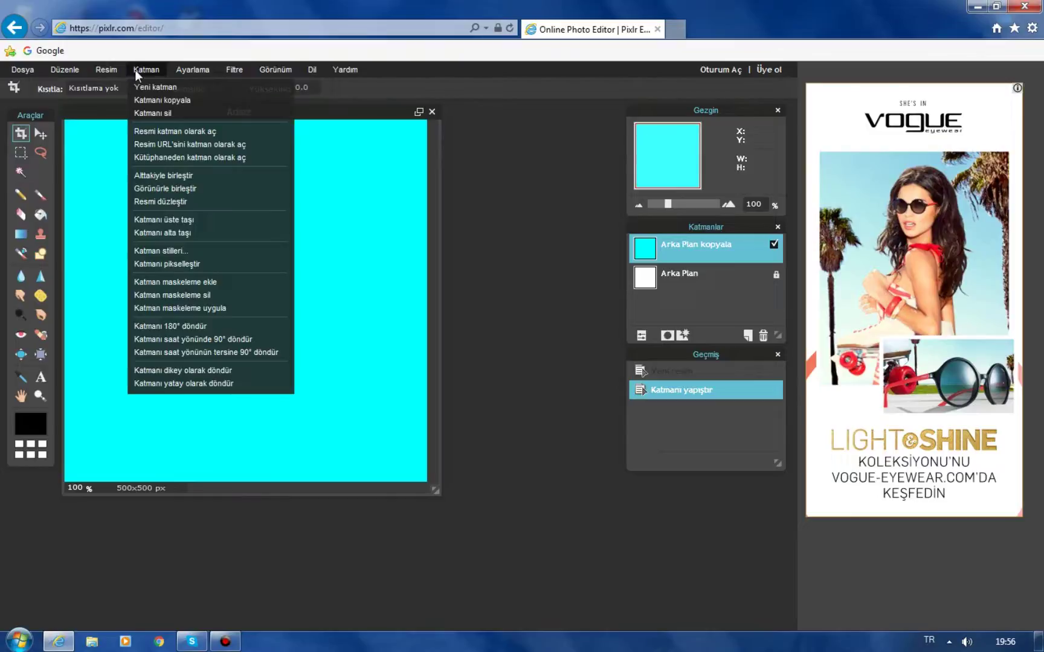
{"action": "left_click", "coordinate": [157, 133]}
{"action": "scroll", "coordinate": [99, 254], "scroll_direction": "down", "scroll_amount": 5}
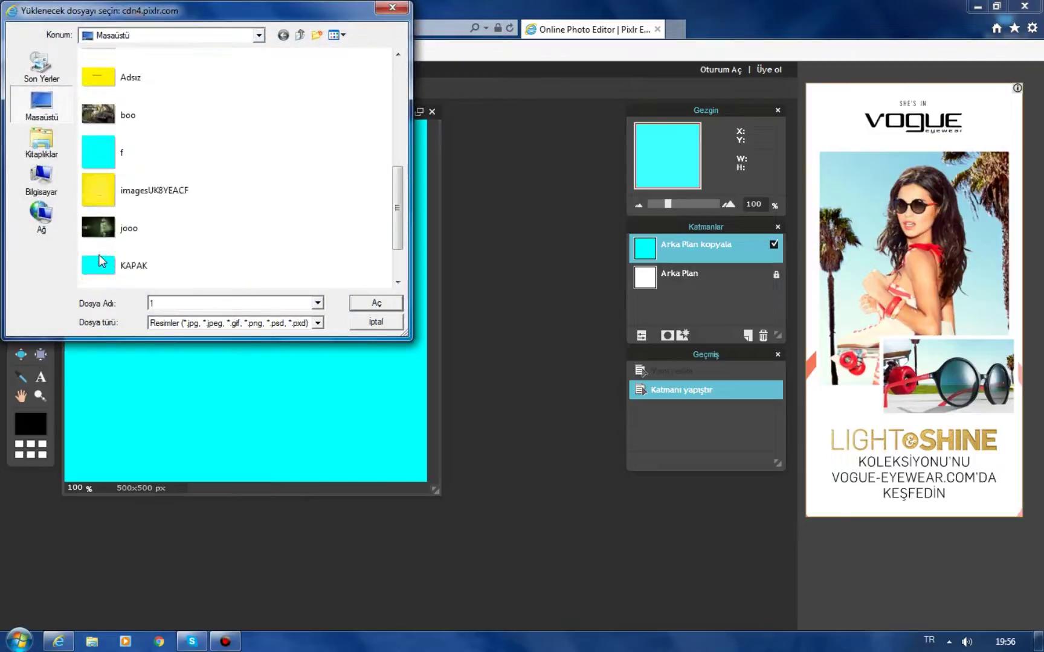
{"action": "scroll", "coordinate": [99, 254], "scroll_direction": "down", "scroll_amount": 2}
{"action": "left_click", "coordinate": [181, 233]}
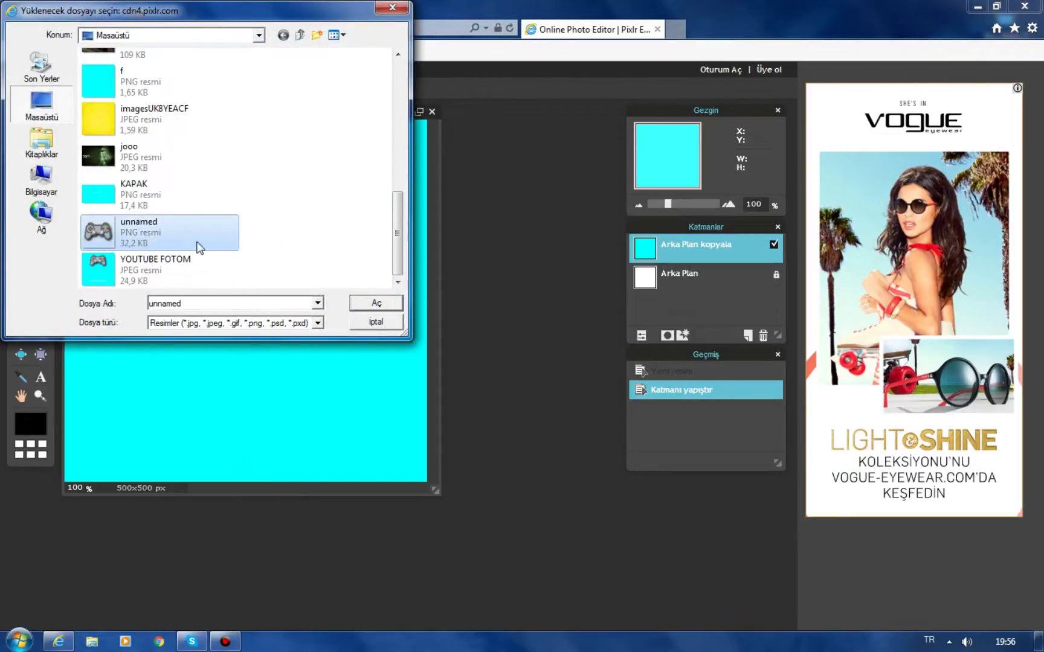
{"action": "left_click", "coordinate": [399, 306]}
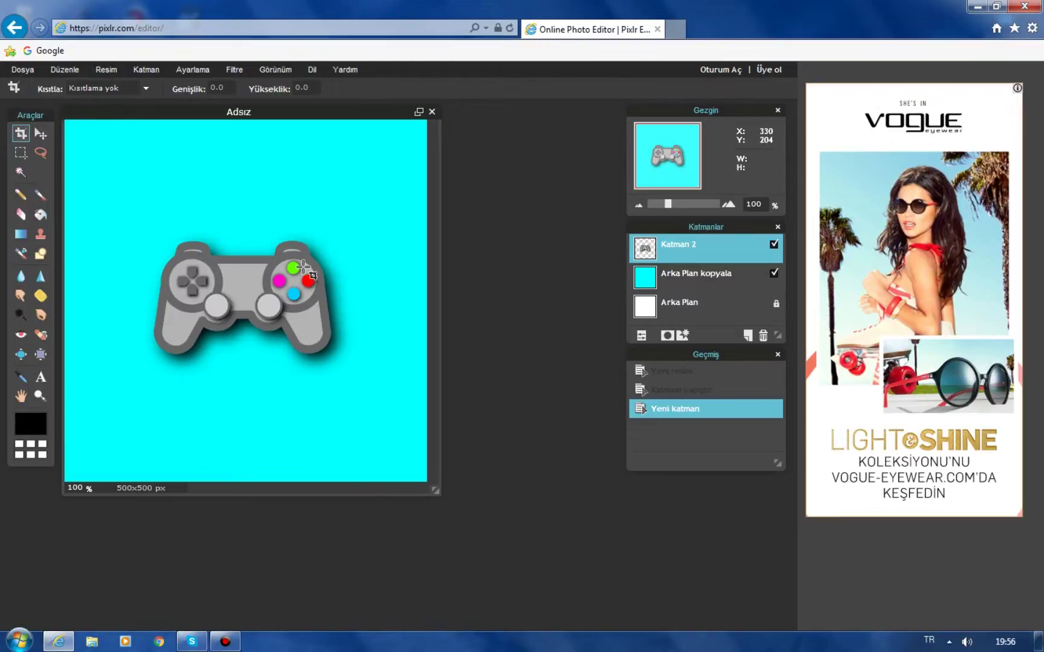
{"action": "left_click", "coordinate": [76, 74]}
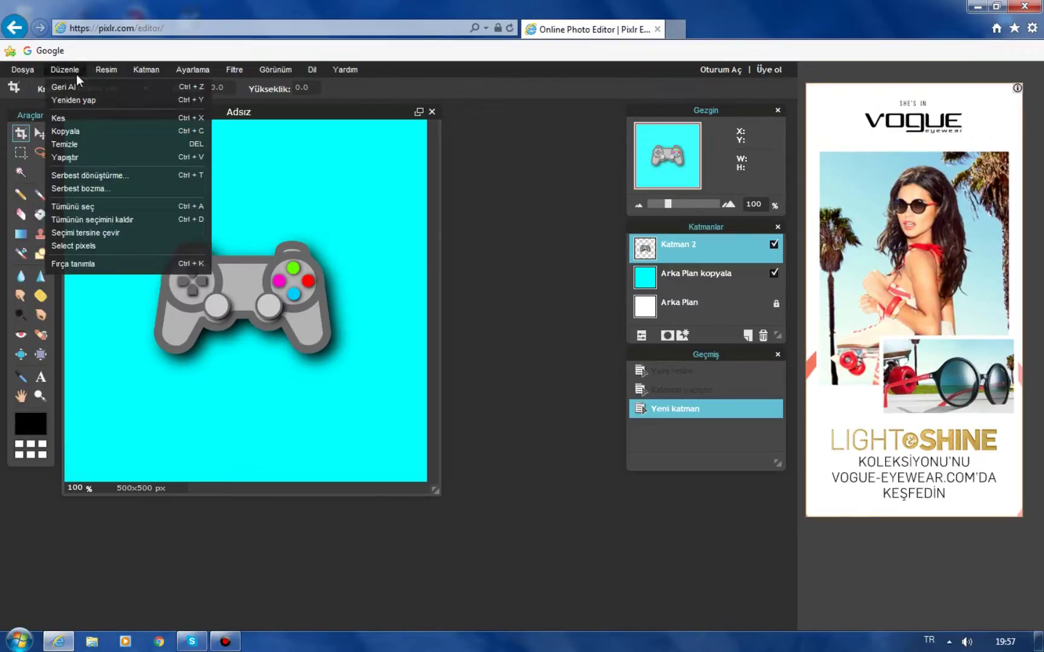
Free-transform the controller layer, drag it up near the top, and apply the change with Evet.
{"action": "left_click", "coordinate": [97, 176]}
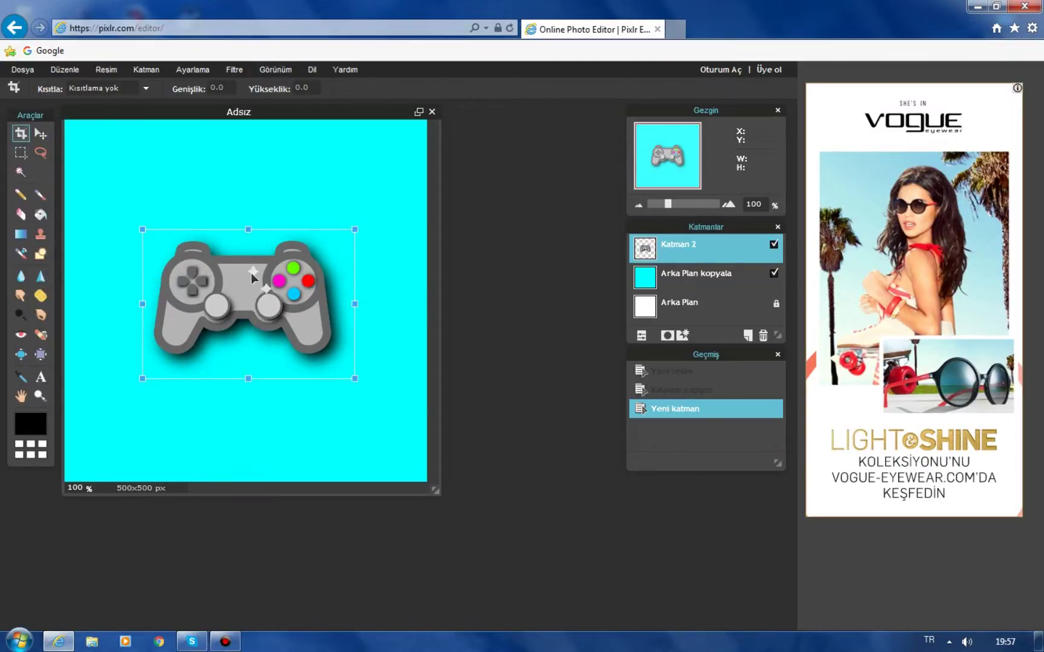
{"action": "left_click_drag", "start_coordinate": [267, 307], "coordinate": [278, 225]}
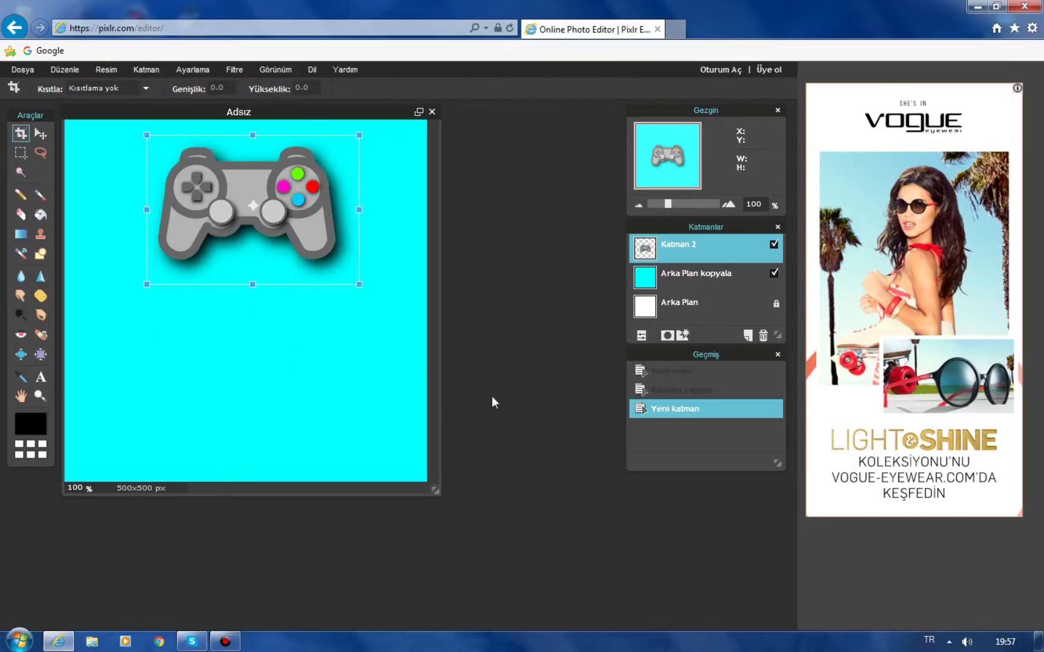
{"action": "left_click", "coordinate": [128, 380]}
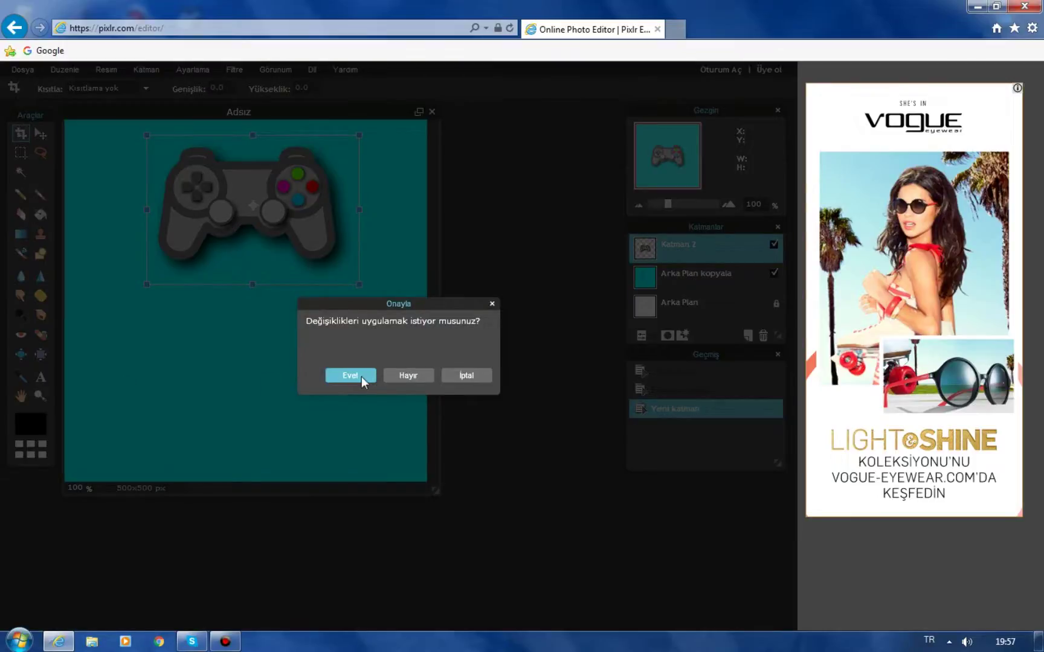
{"action": "left_click", "coordinate": [351, 376]}
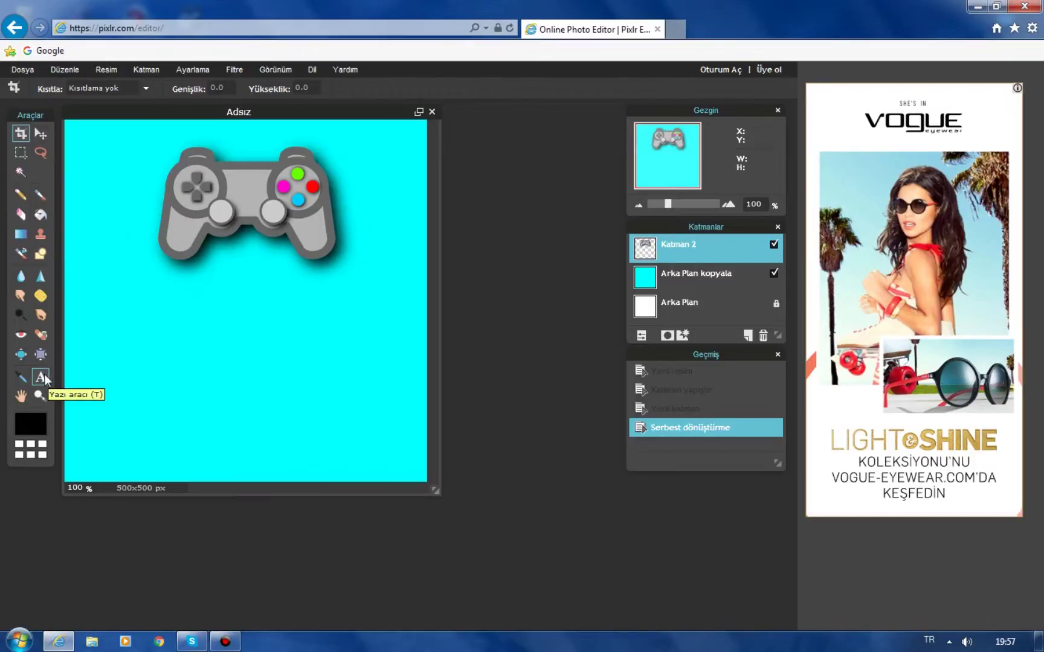
Start a text box at the canvas's lower left with Boyut 20 and colour white (#ffffff).
{"action": "left_click", "coordinate": [43, 375]}
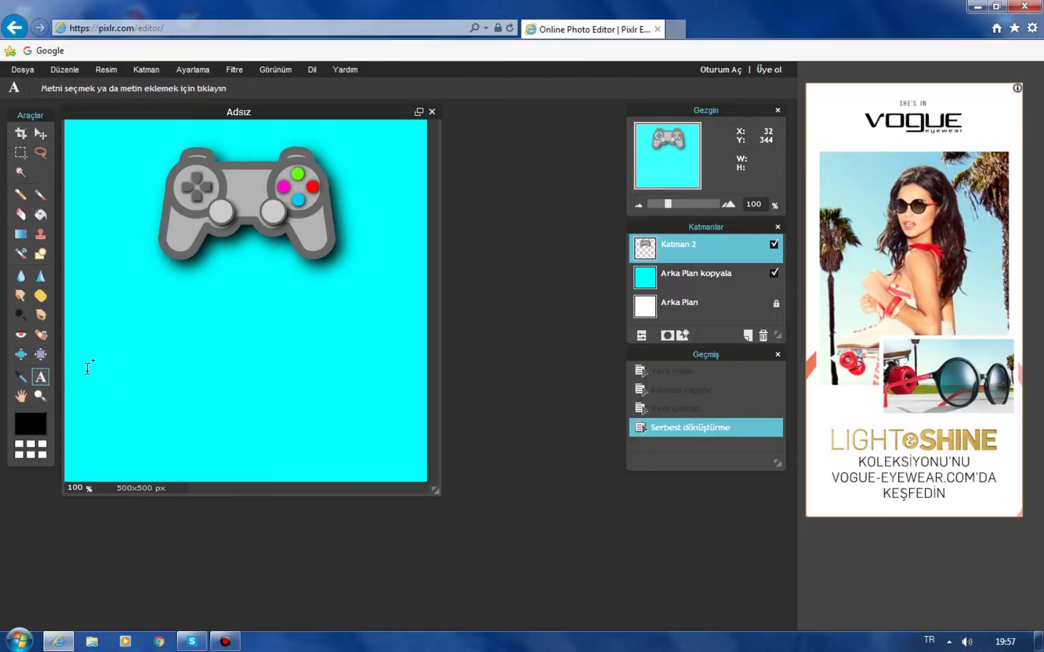
{"action": "left_click", "coordinate": [116, 381]}
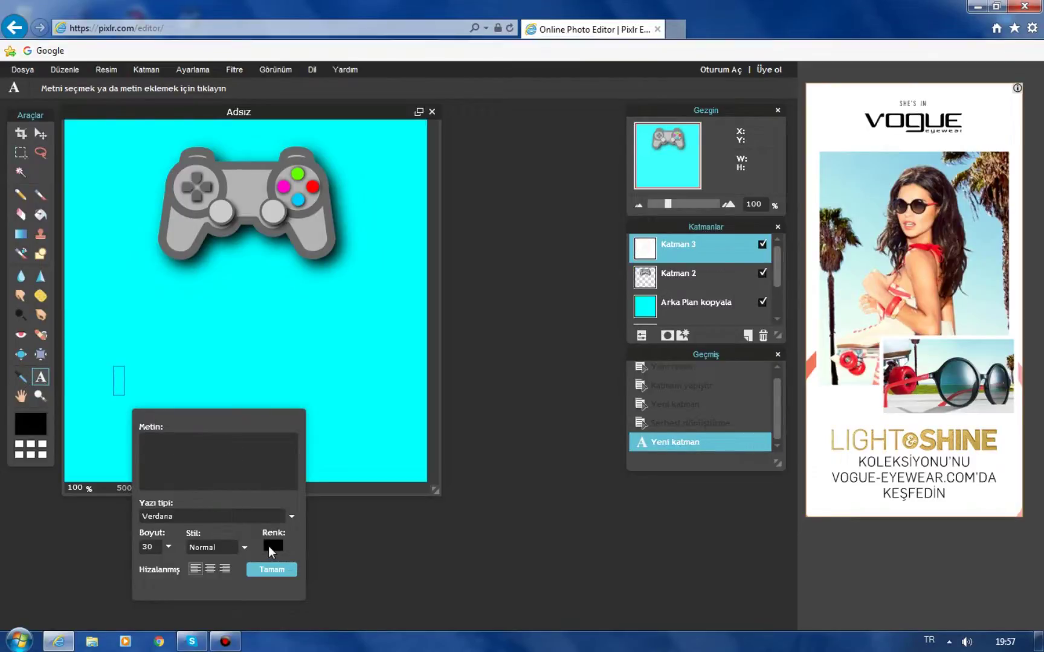
{"action": "left_click", "coordinate": [169, 546]}
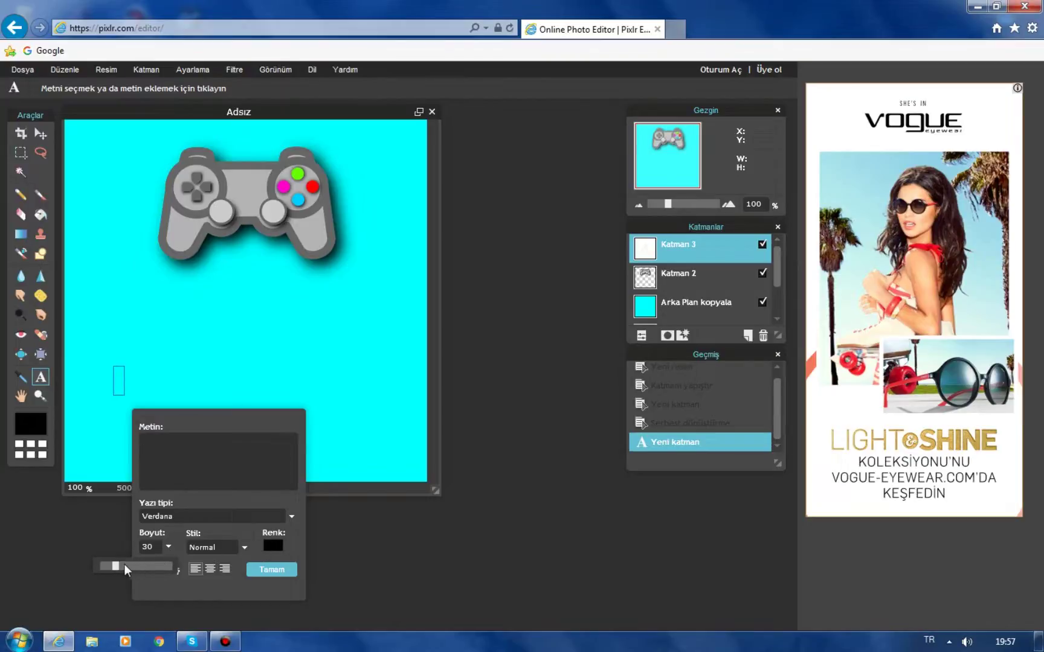
{"action": "left_click_drag", "start_coordinate": [125, 561], "coordinate": [107, 565]}
{"action": "left_click", "coordinate": [280, 547]}
{"action": "left_click_drag", "start_coordinate": [308, 293], "coordinate": [341, 324]}
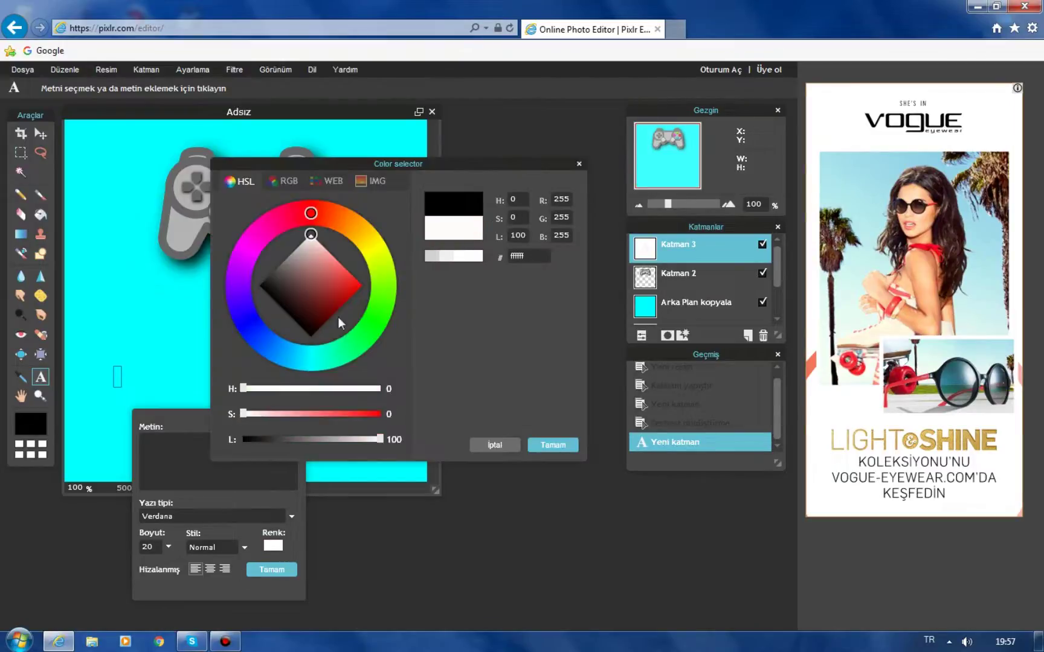
{"action": "left_click", "coordinate": [553, 445]}
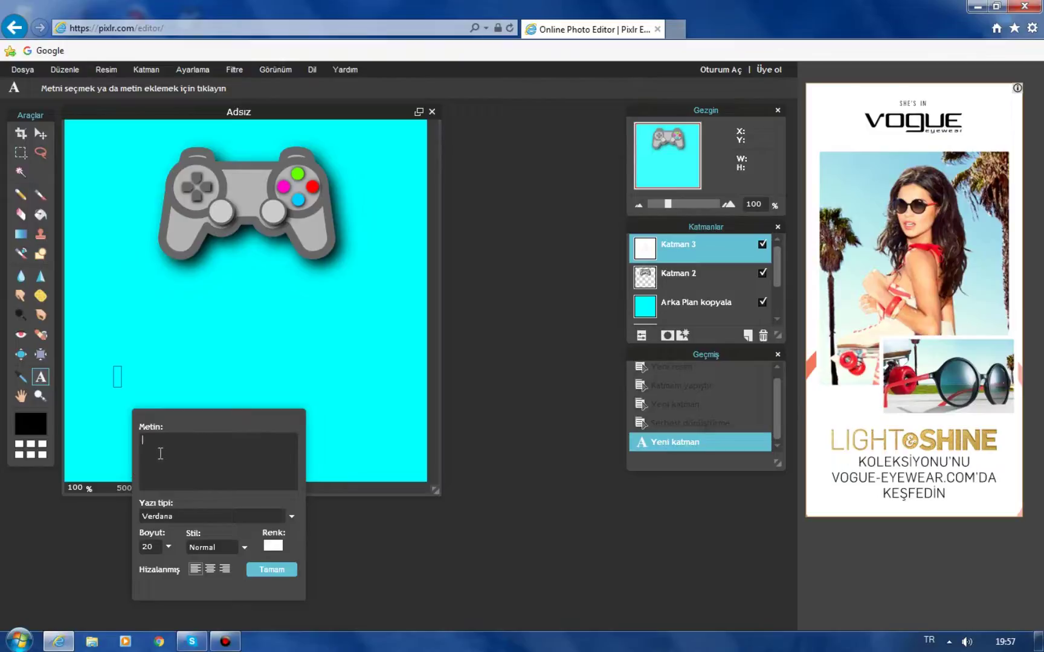
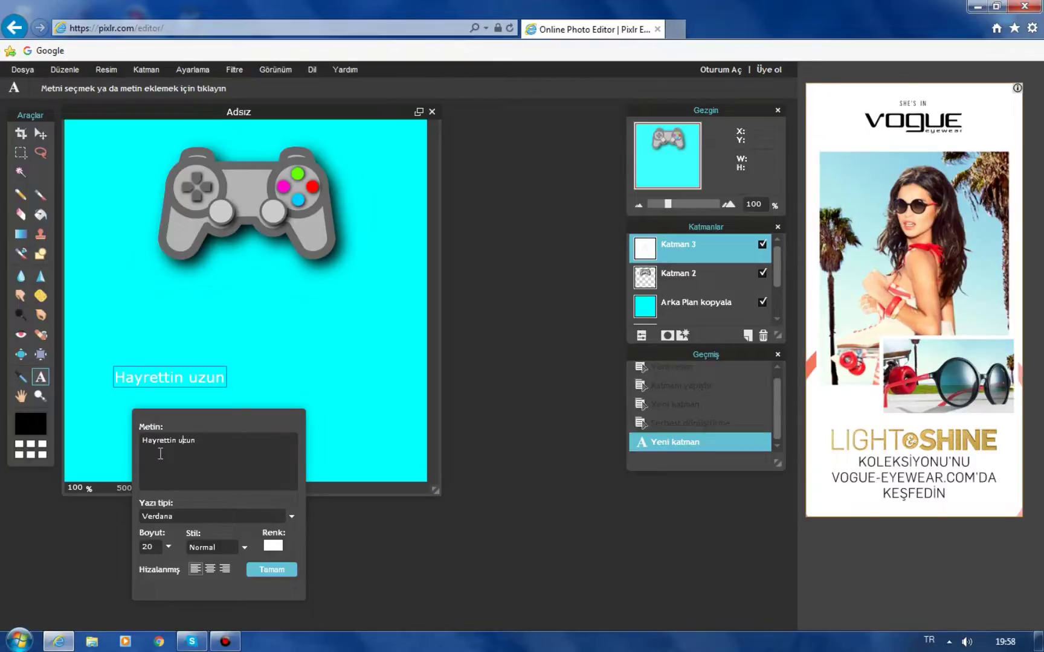
Type the person's full name as the caption, capitalise the surname, and commit it at size 38.
{"action": "left_click", "coordinate": [168, 548]}
{"action": "left_click", "coordinate": [117, 568]}
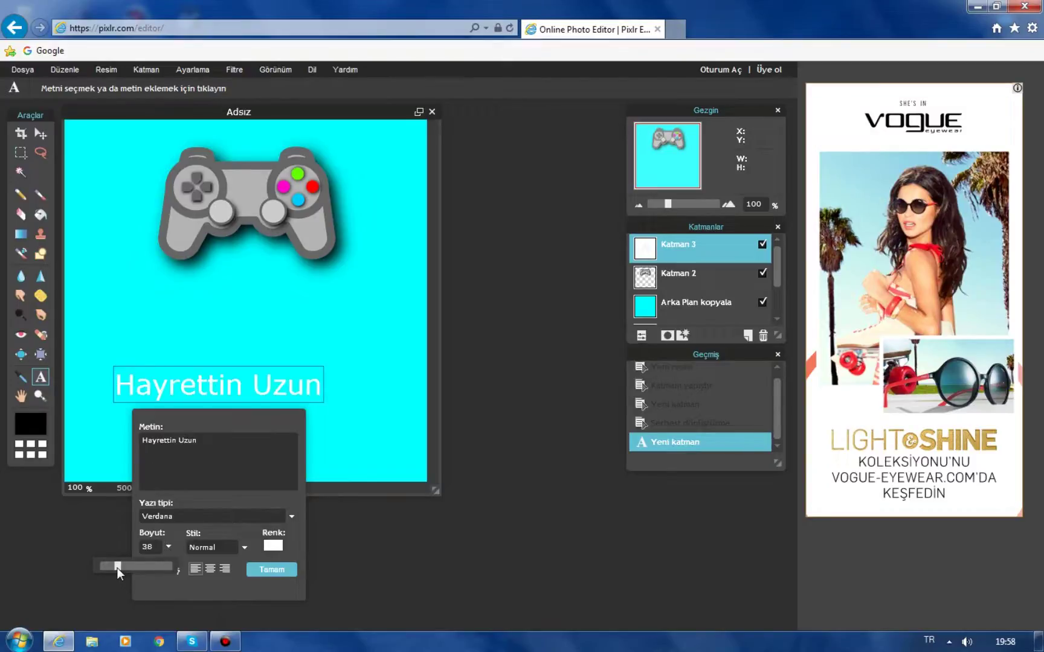
{"action": "left_click", "coordinate": [253, 570]}
{"action": "left_click", "coordinate": [66, 70]}
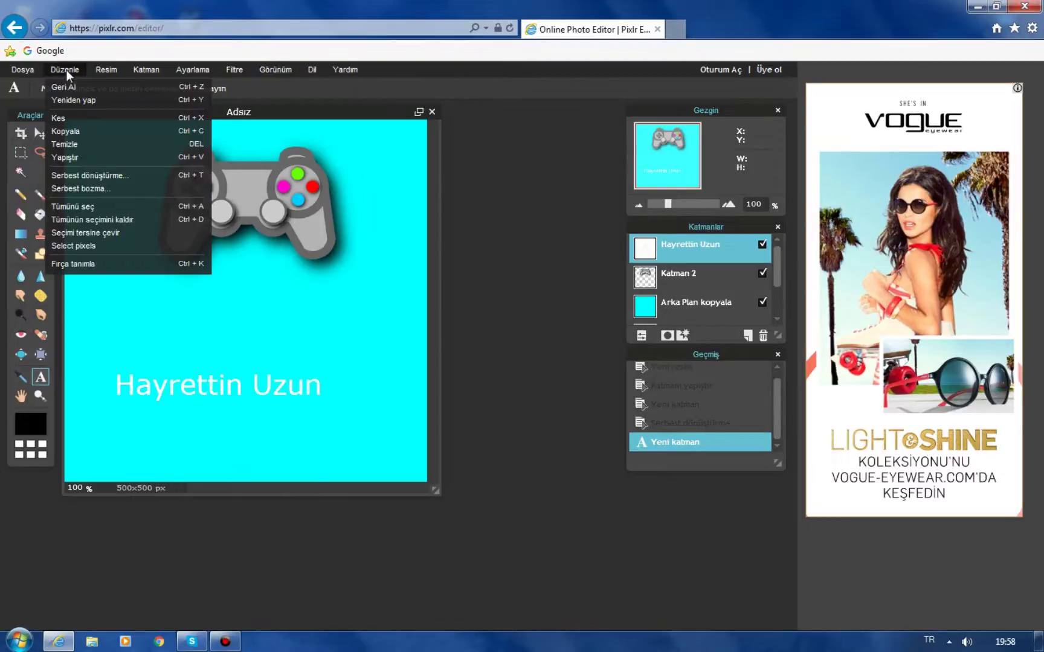
Drag the name caption down and right so it is centred near the bottom, then confirm with Tamam.
{"action": "mouse_move", "coordinate": [95, 70]}
{"action": "left_click", "coordinate": [84, 174]}
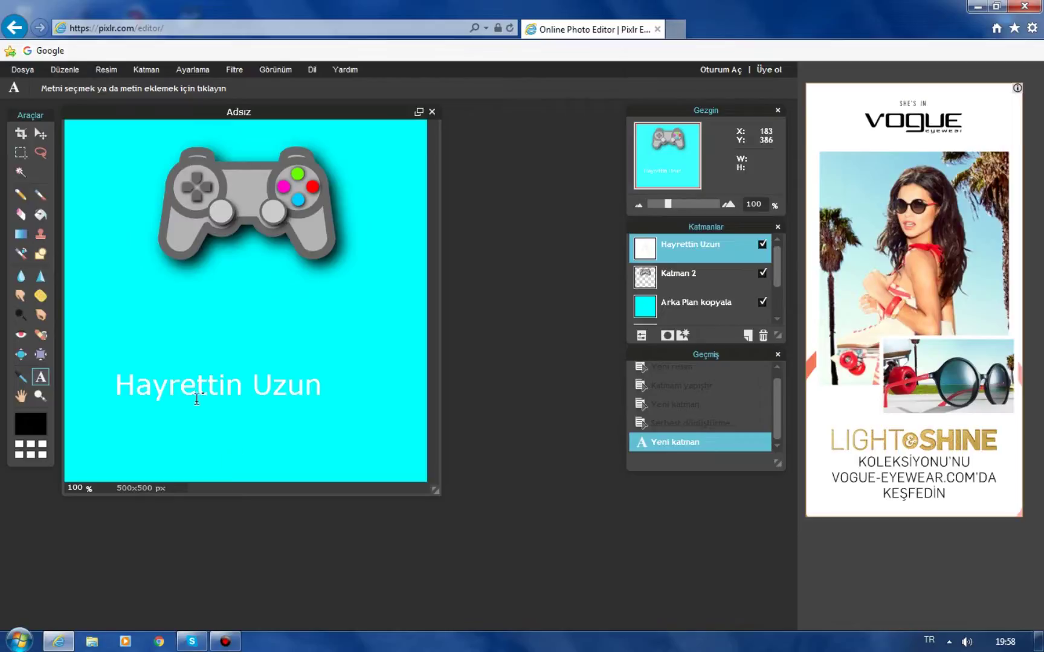
{"action": "left_click", "coordinate": [229, 389]}
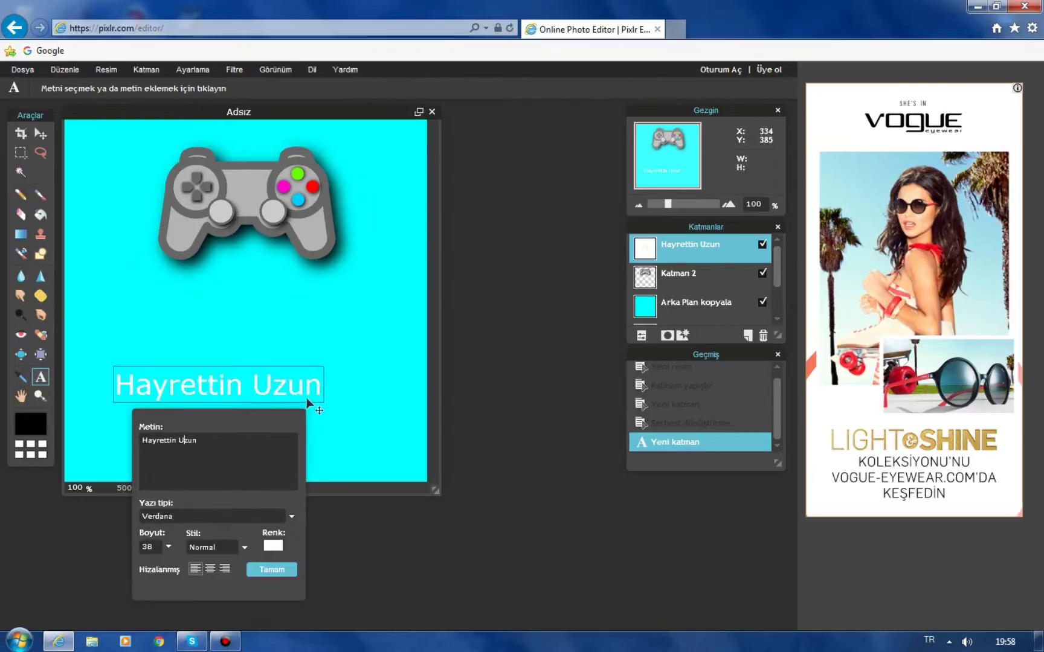
{"action": "left_click_drag", "start_coordinate": [248, 390], "coordinate": [319, 512]}
{"action": "mouse_move", "coordinate": [249, 419]}
{"action": "left_mouse_down"}
{"action": "mouse_move", "coordinate": [248, 439]}
{"action": "mouse_move", "coordinate": [259, 443]}
{"action": "mouse_move", "coordinate": [256, 366]}
{"action": "mouse_move", "coordinate": [256, 426]}
{"action": "mouse_move", "coordinate": [273, 425]}
{"action": "mouse_move", "coordinate": [258, 427]}
{"action": "left_mouse_up"}
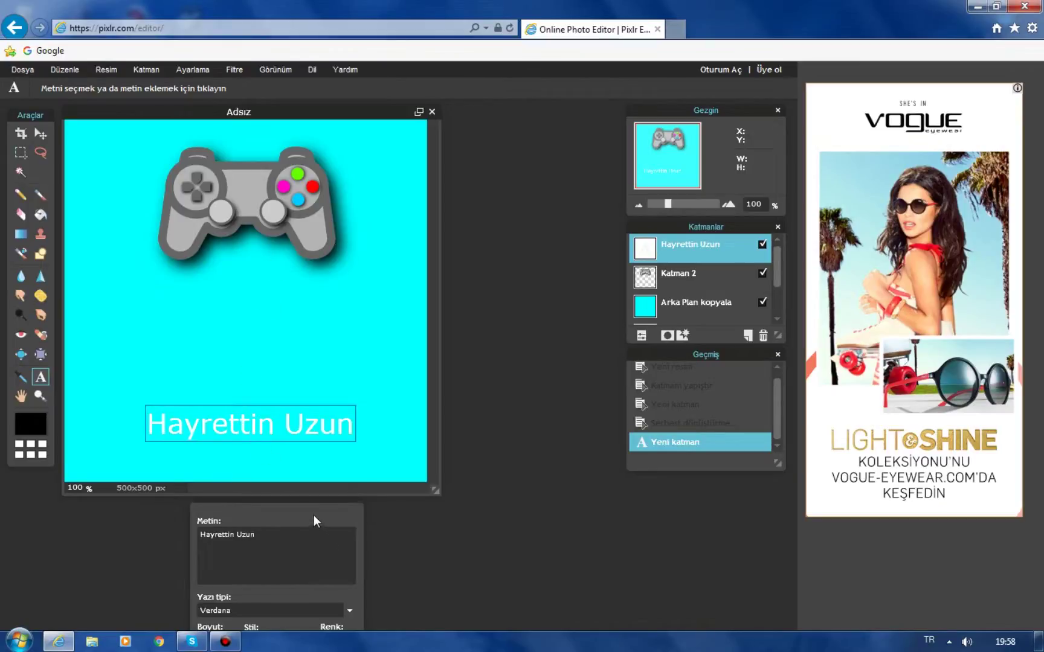
{"action": "left_click_drag", "start_coordinate": [313, 516], "coordinate": [323, 407]}
{"action": "left_click", "coordinate": [346, 560]}
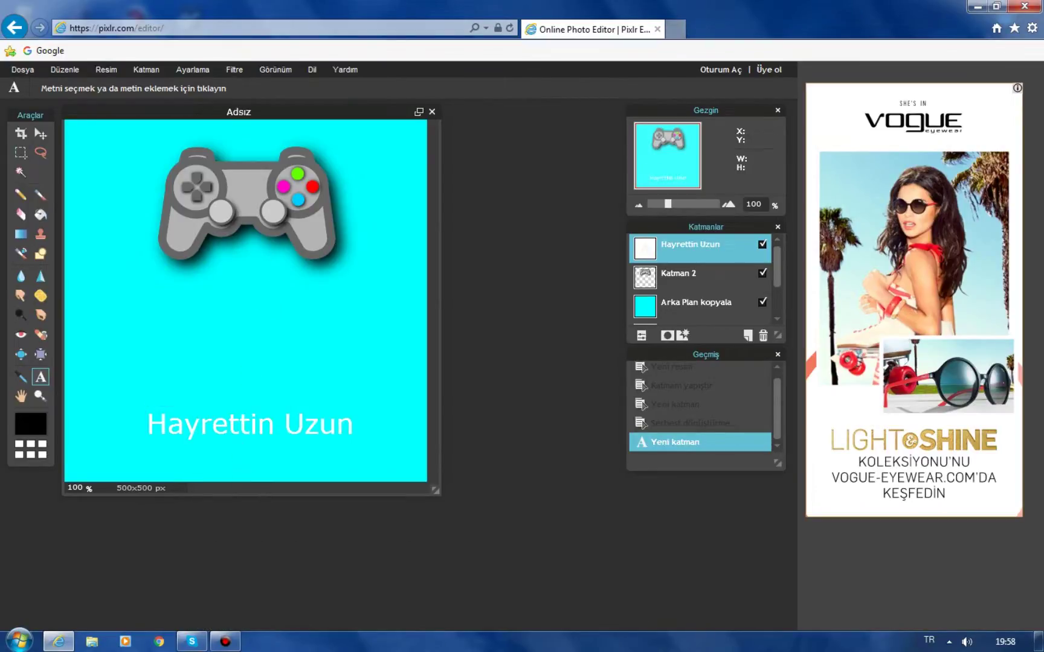
{"action": "left_click", "coordinate": [68, 71]}
{"action": "left_click", "coordinate": [272, 187]}
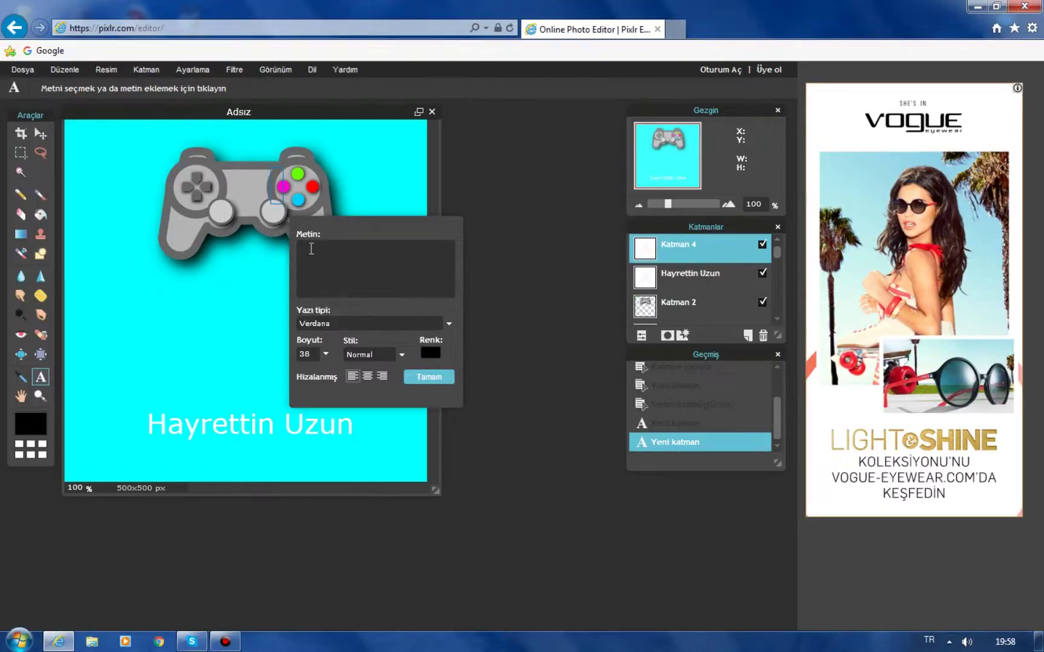
{"action": "left_click", "coordinate": [409, 374]}
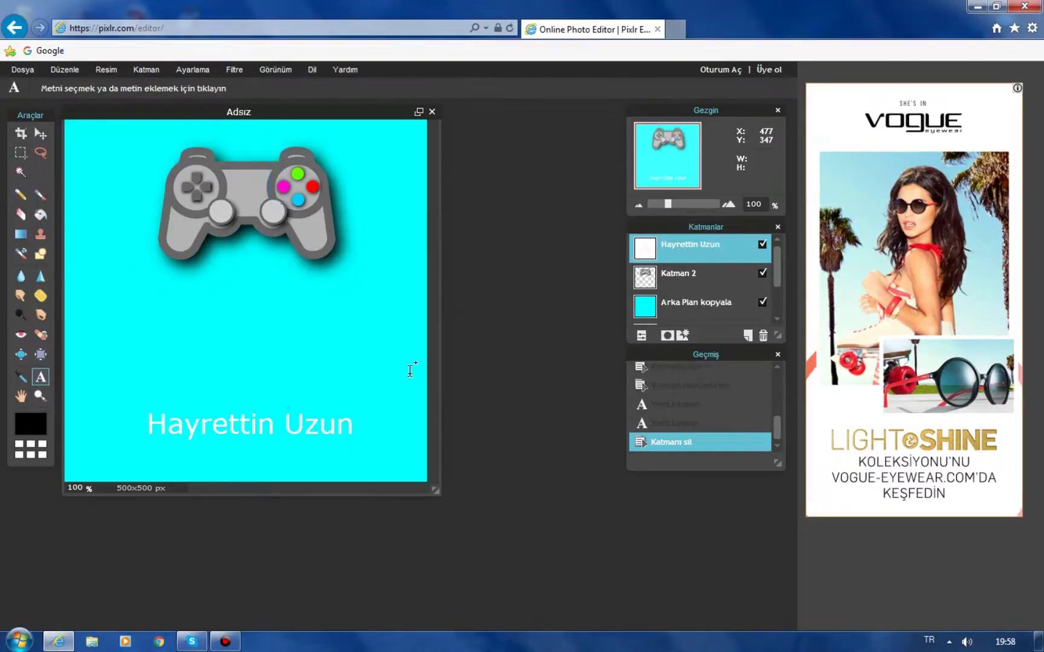
{"action": "left_click", "coordinate": [65, 70]}
{"action": "left_click", "coordinate": [244, 190]}
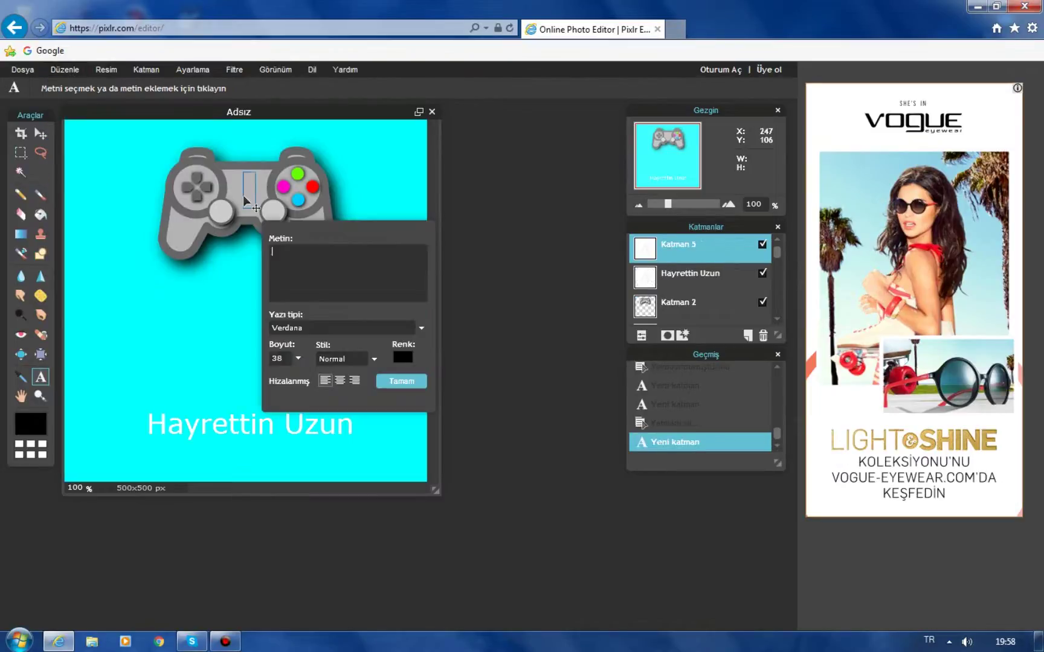
{"action": "left_click", "coordinate": [413, 380]}
{"action": "left_click", "coordinate": [64, 70]}
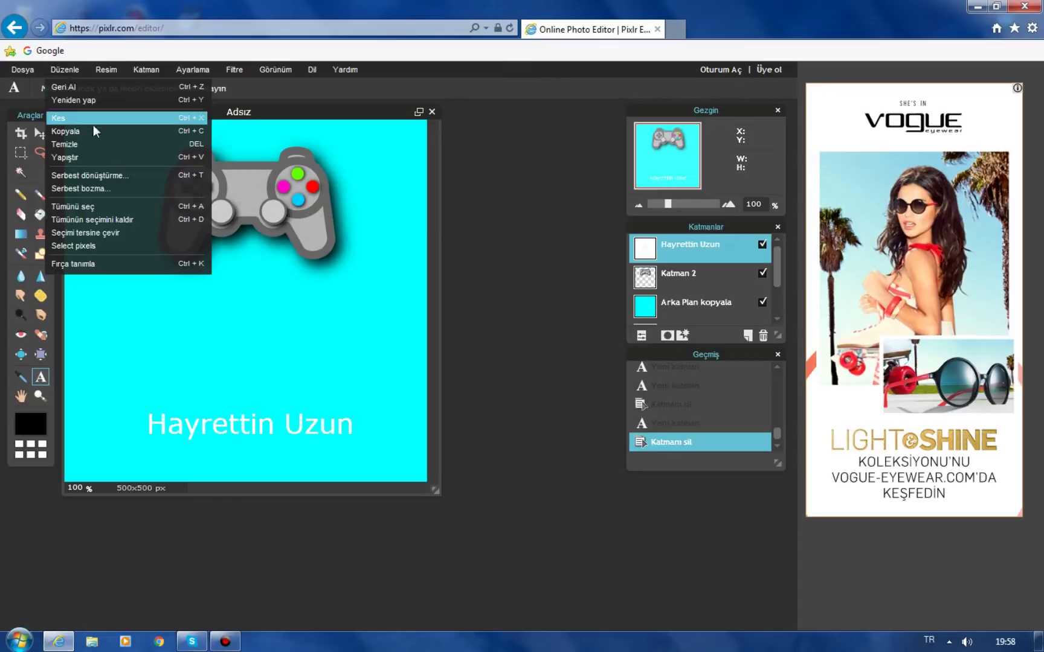
{"action": "left_click", "coordinate": [160, 135]}
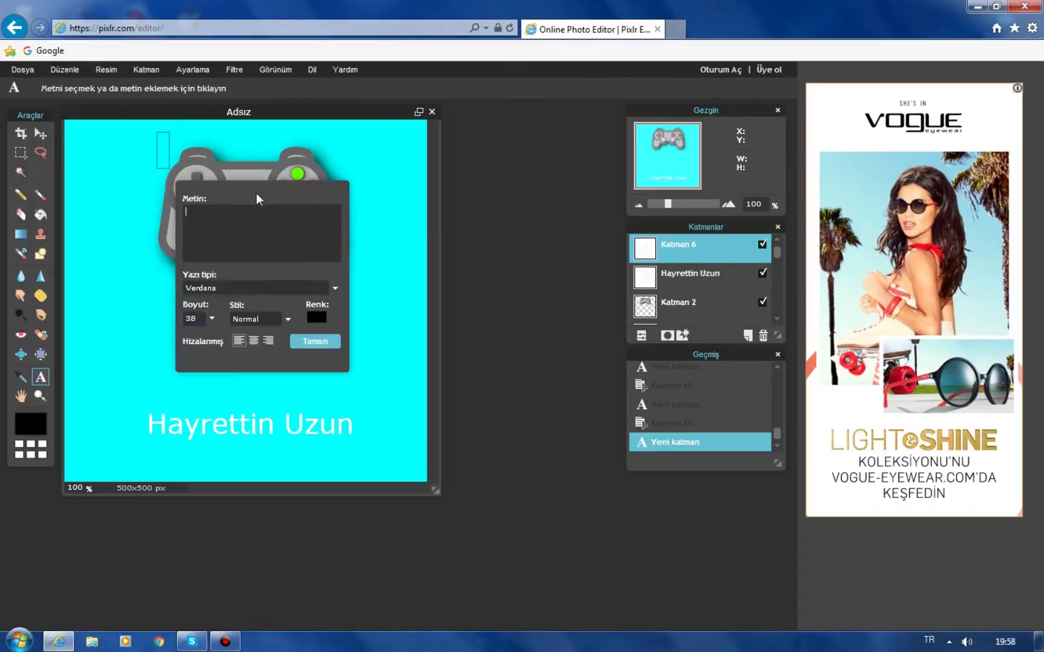
{"action": "left_click", "coordinate": [313, 341]}
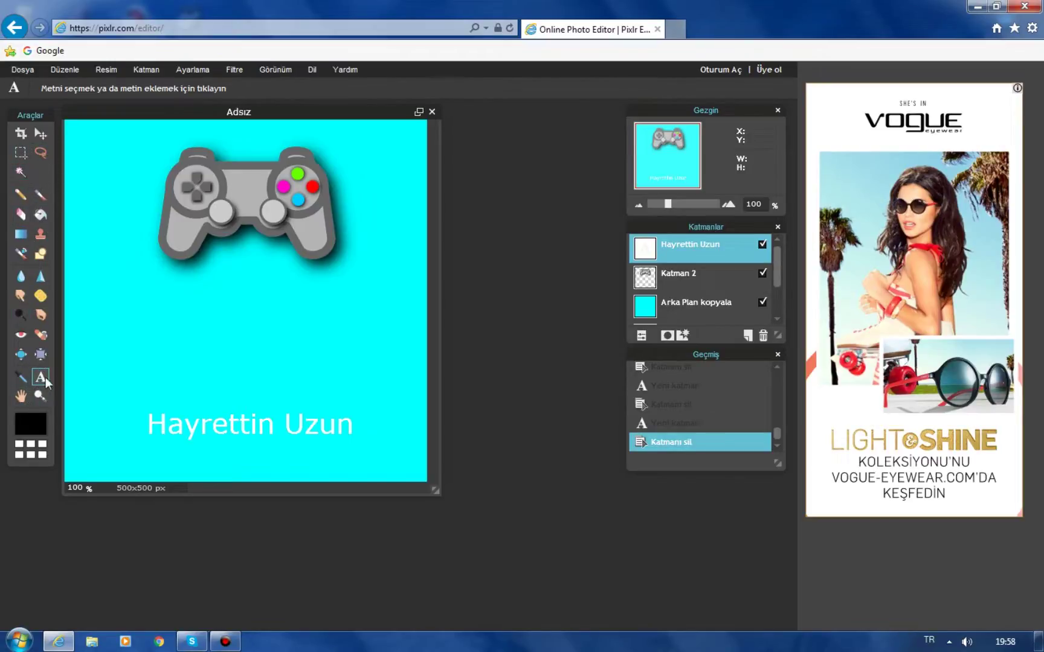
{"action": "left_click", "coordinate": [113, 361]}
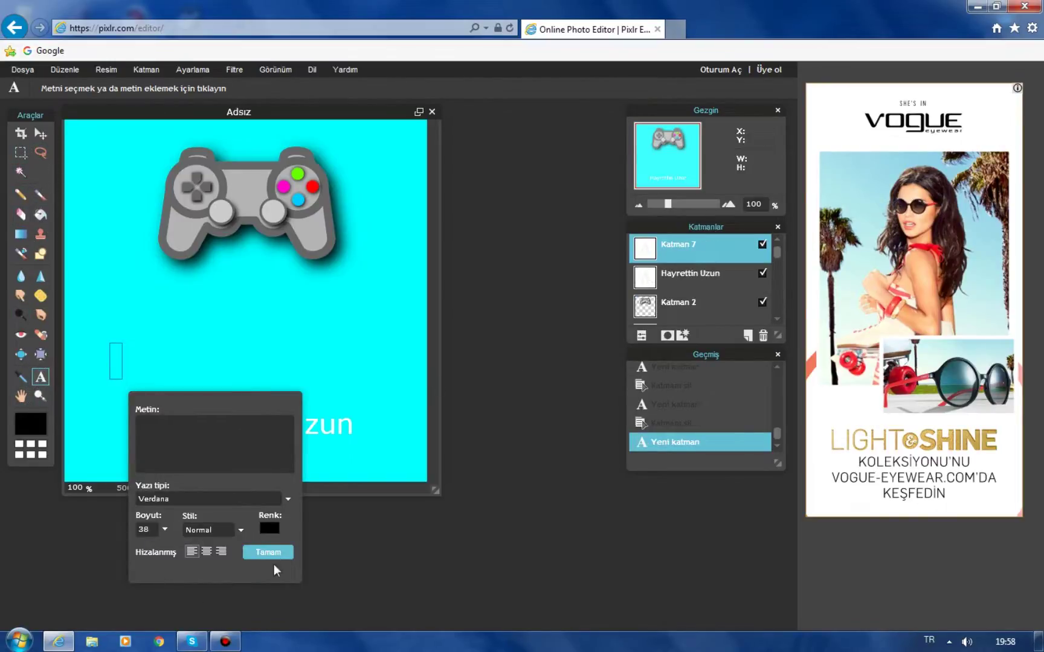
{"action": "left_click", "coordinate": [294, 549]}
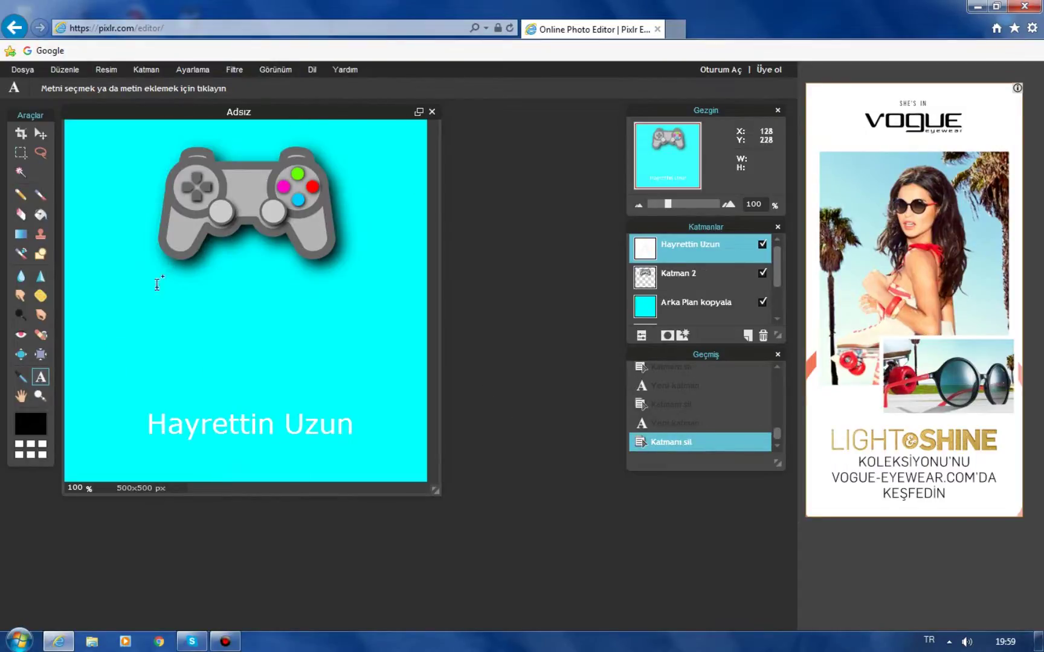
Set up Dosya > Kaydet as JPEG, quality 80, replacing the name Adsız with 'foto'.
{"action": "left_click", "coordinate": [26, 69]}
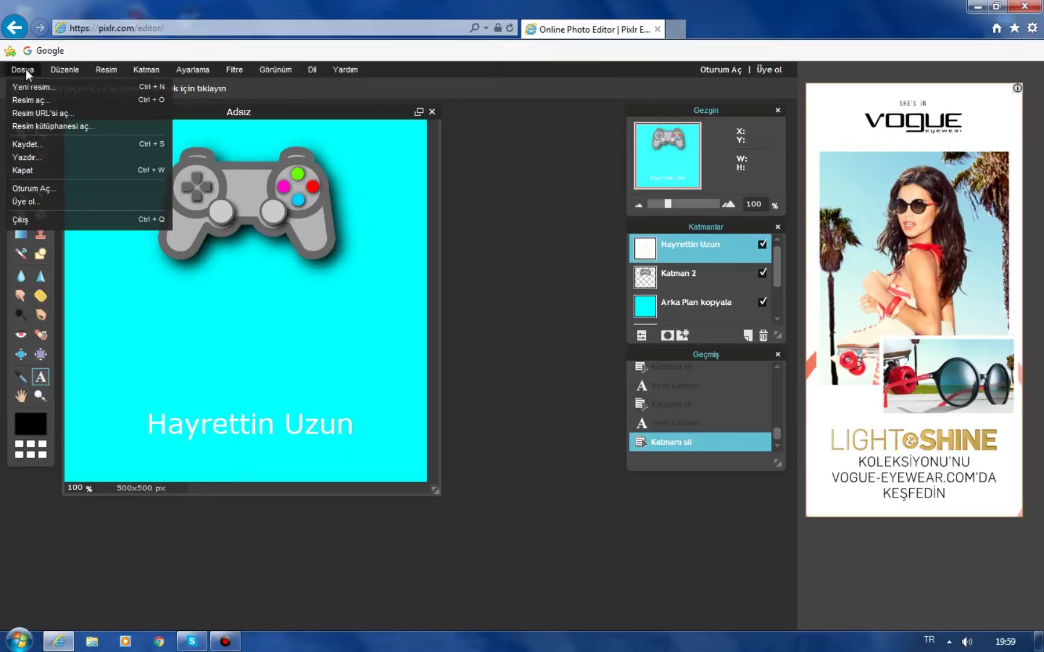
{"action": "left_click", "coordinate": [49, 144]}
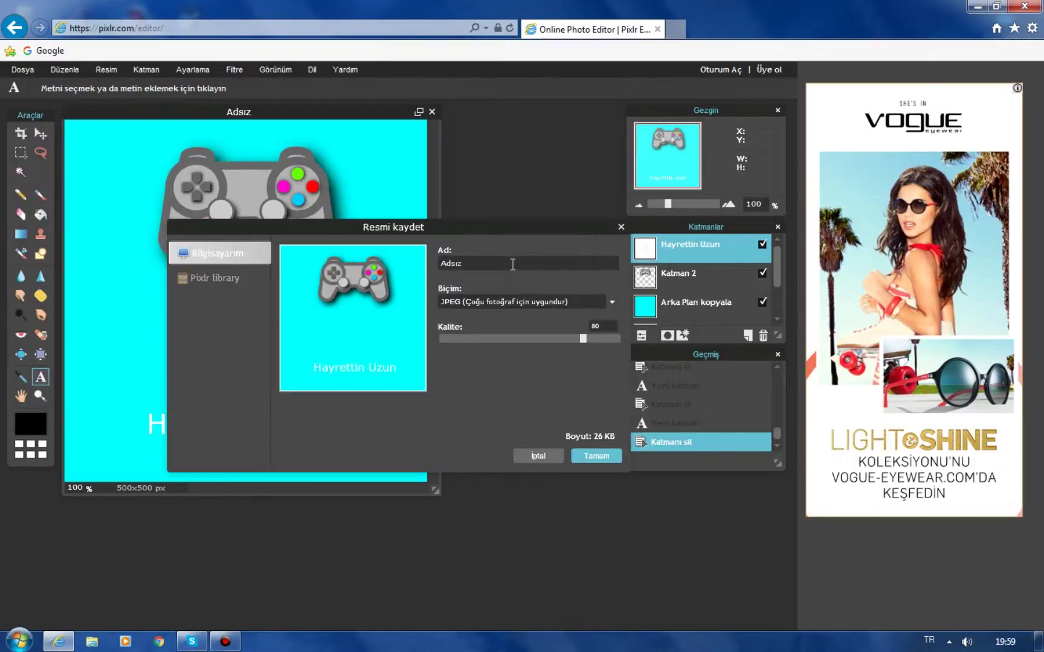
{"action": "double_click", "coordinate": [512, 264]}
{"action": "key", "text": "BackSpace"}
{"action": "type", "text": "foto"}
Minimize the browser, view YOUTUBE FOTOM from the desktop in Photo Viewer, then close the viewer.
{"action": "left_click", "coordinate": [977, 6]}
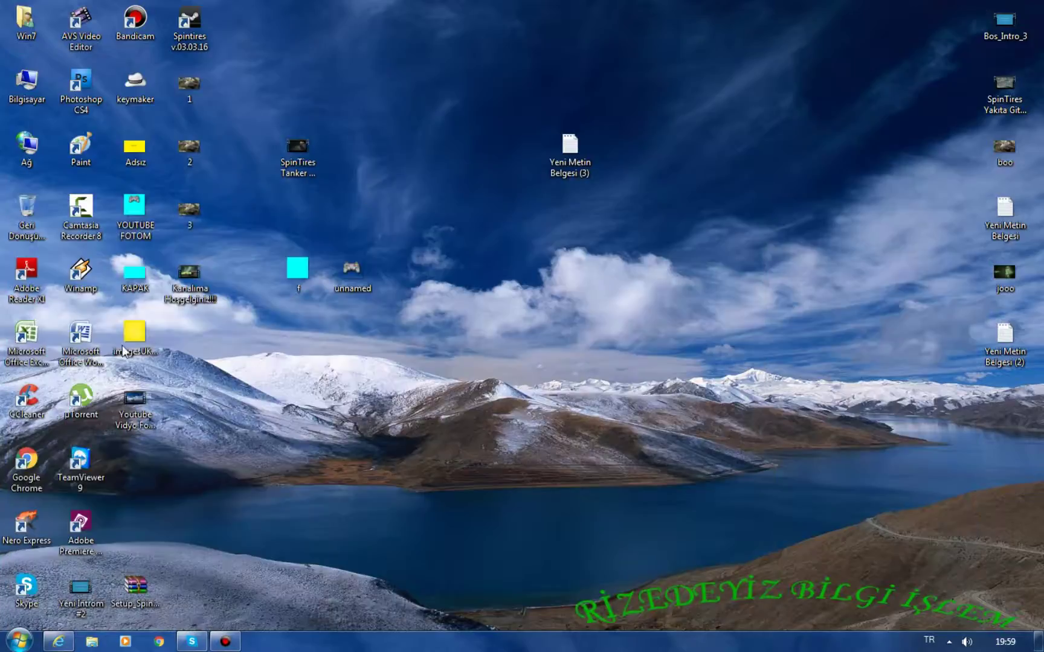
{"action": "double_click", "coordinate": [128, 206]}
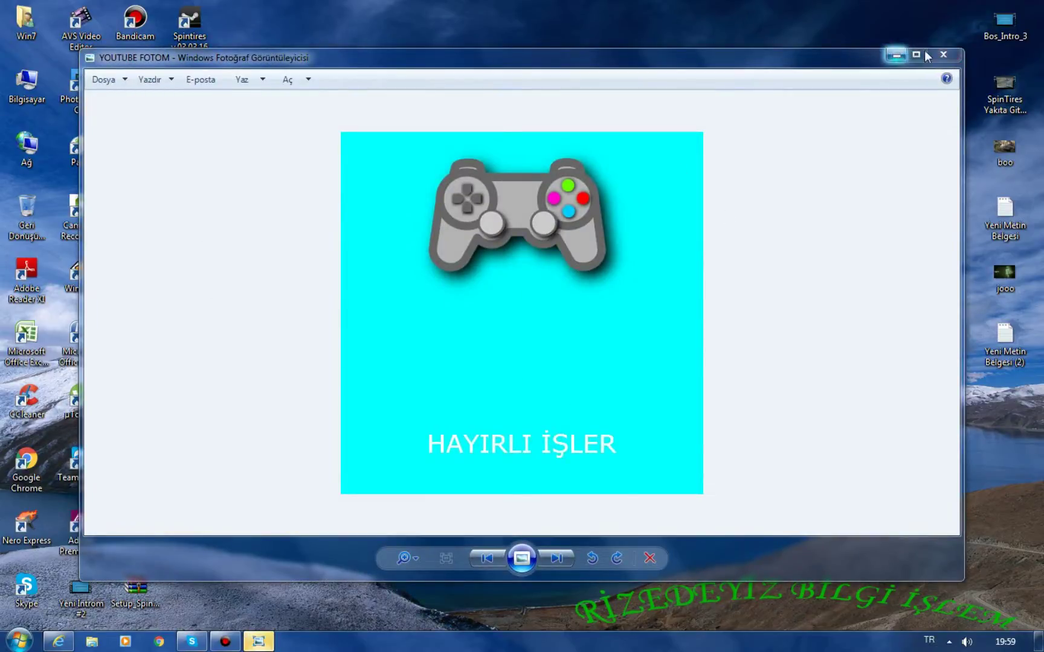
{"action": "left_click", "coordinate": [943, 56]}
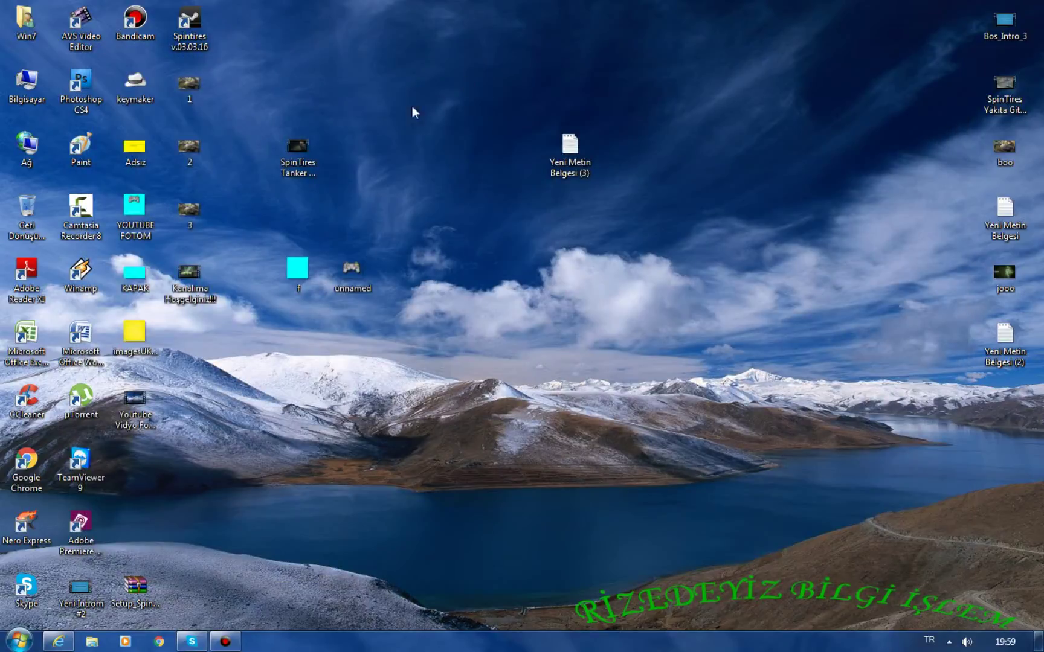